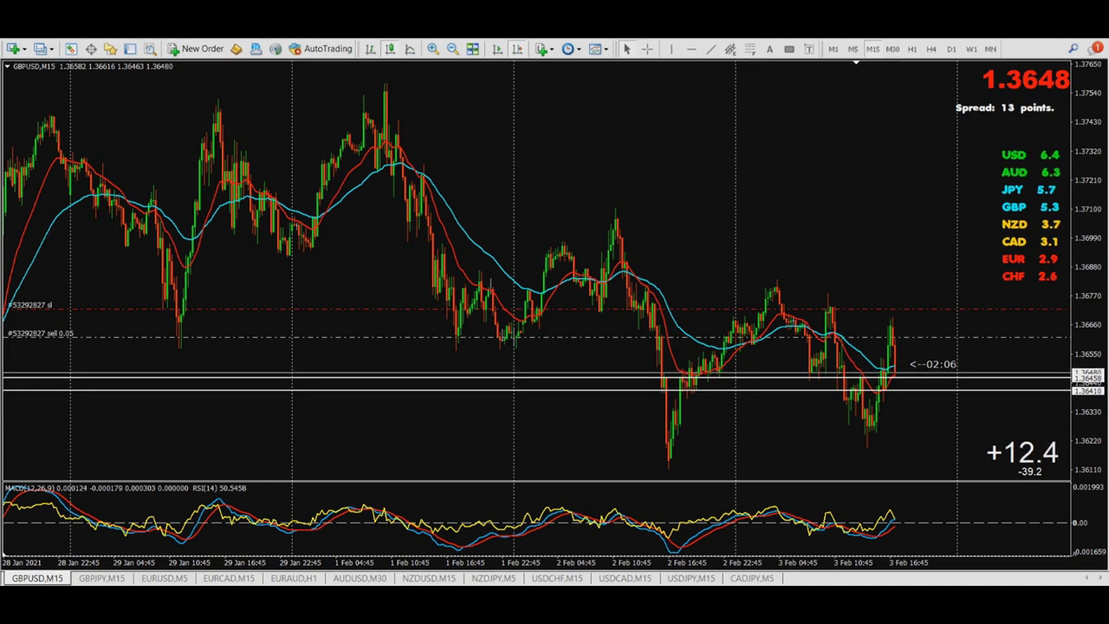
- Frame the latest swing high on the GBPUSD M15 chart with a rectangle
click(789, 49)
drag(874, 318, 912, 353)
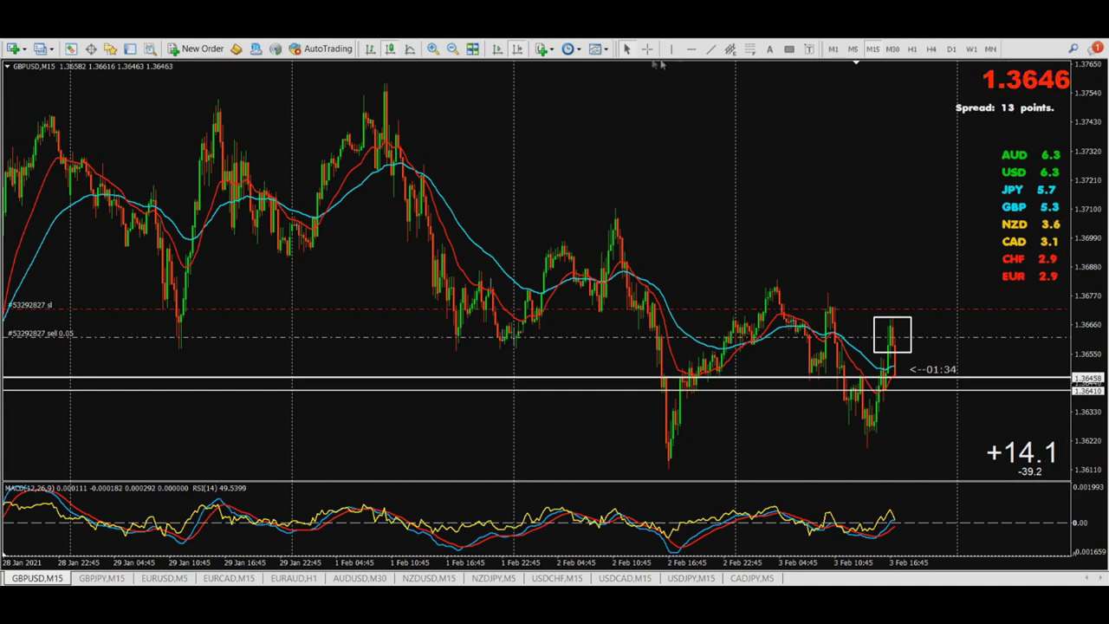
- Trace the final rise and its rounded reversal inside the rectangle with the yellow pen, and clear the ink
click(432, 48)
click(516, 49)
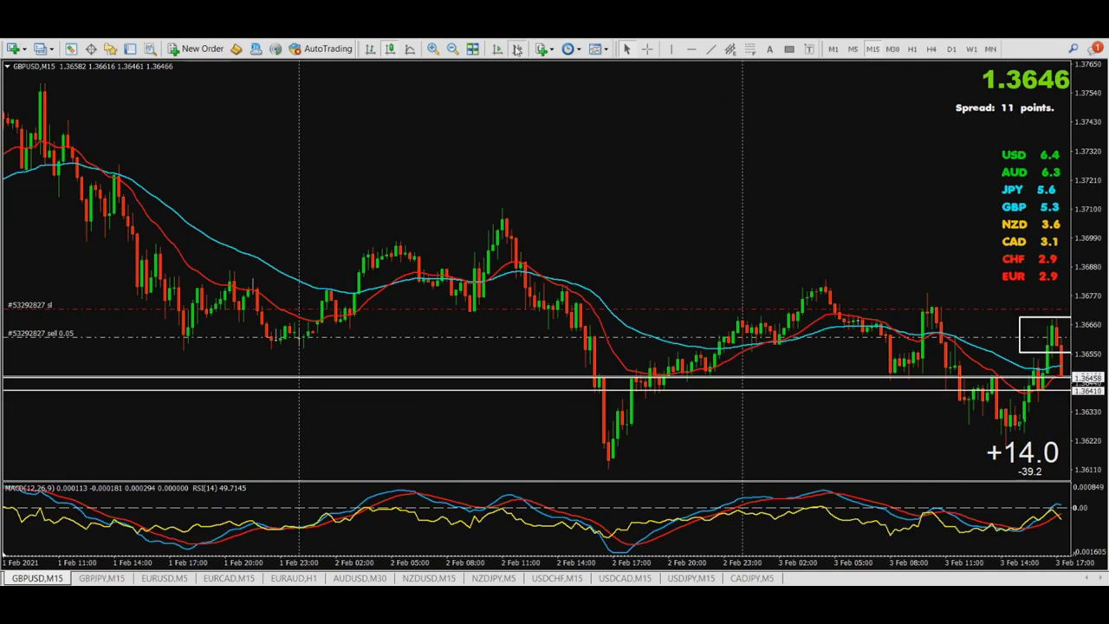
click(517, 49)
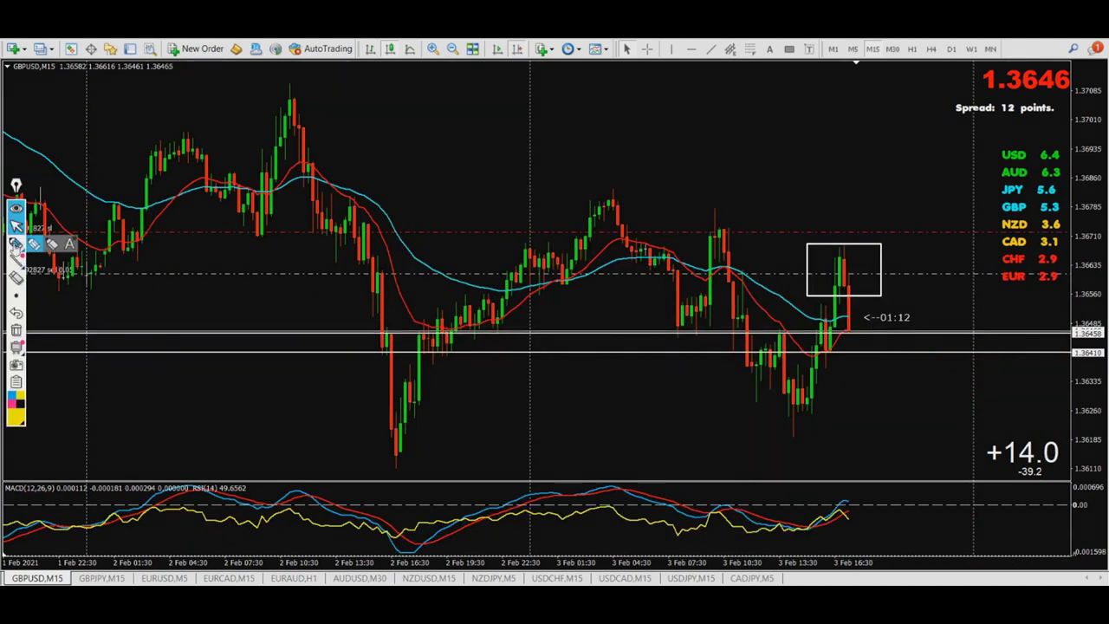
mouse_move(800, 408)
mouse_down()
mouse_move(841, 305)
mouse_move(828, 292)
mouse_move(839, 241)
mouse_move(867, 299)
mouse_move(864, 322)
mouse_up()
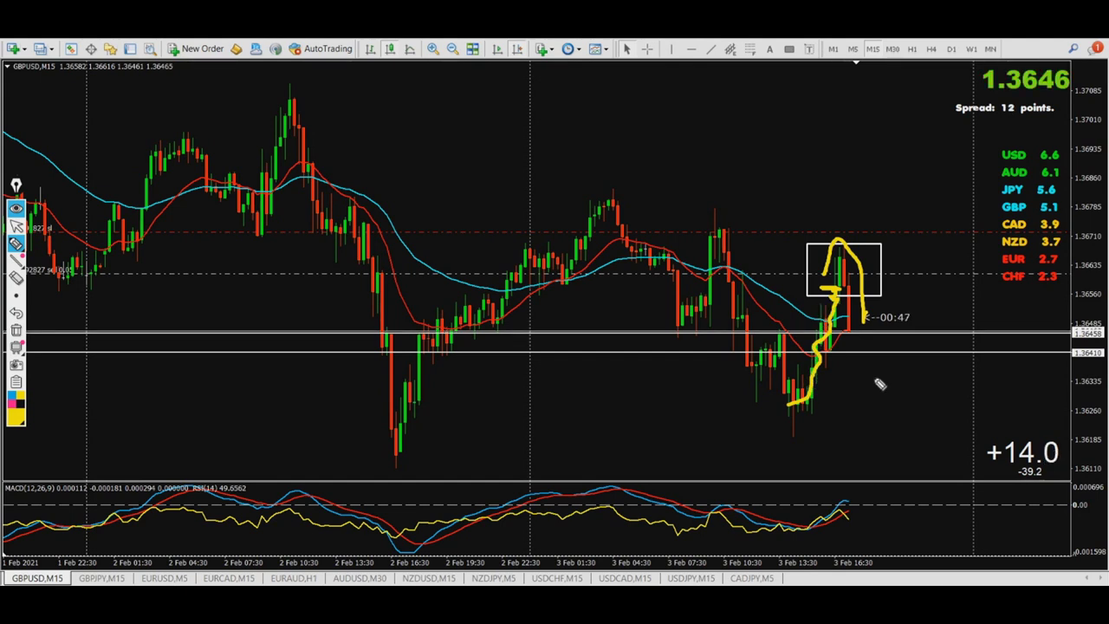
click(16, 331)
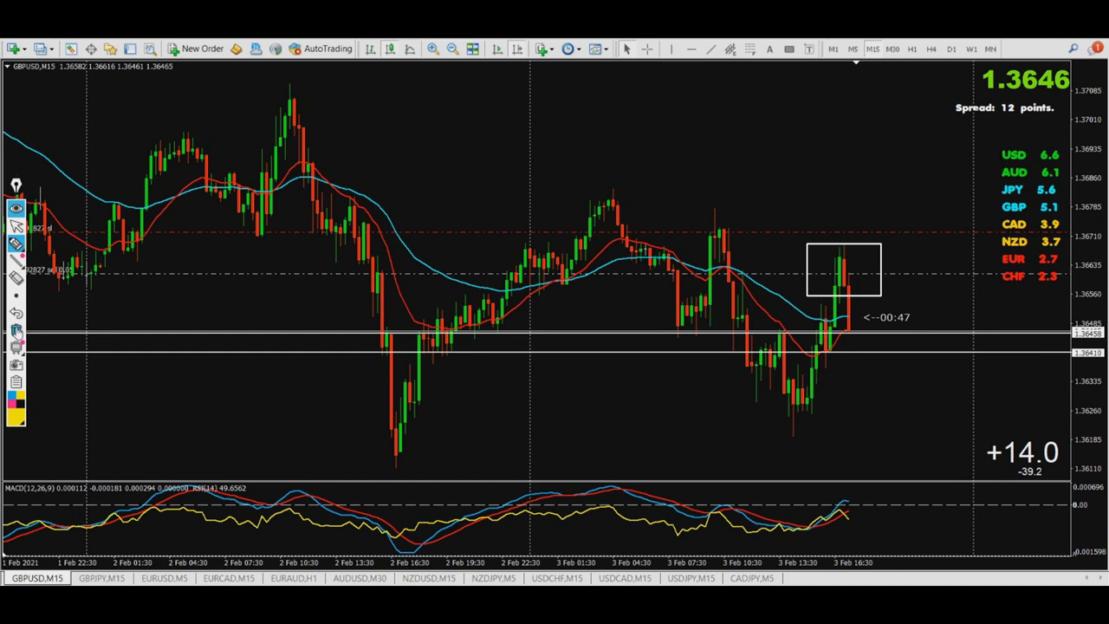
- Draw yellow up and down arrows above the price, and trace the 2 February decline and rebound with arrows
click(15, 246)
click(12, 249)
drag(653, 182, 712, 86)
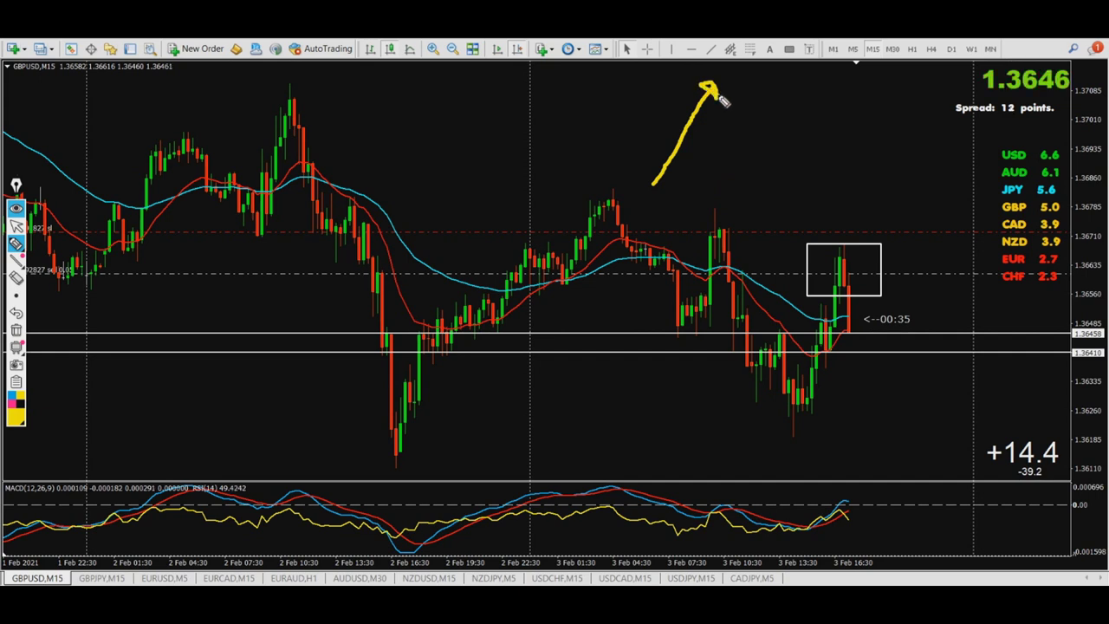
drag(728, 88, 743, 149)
mouse_move(302, 104)
mouse_down()
mouse_move(390, 422)
mouse_move(551, 241)
mouse_up()
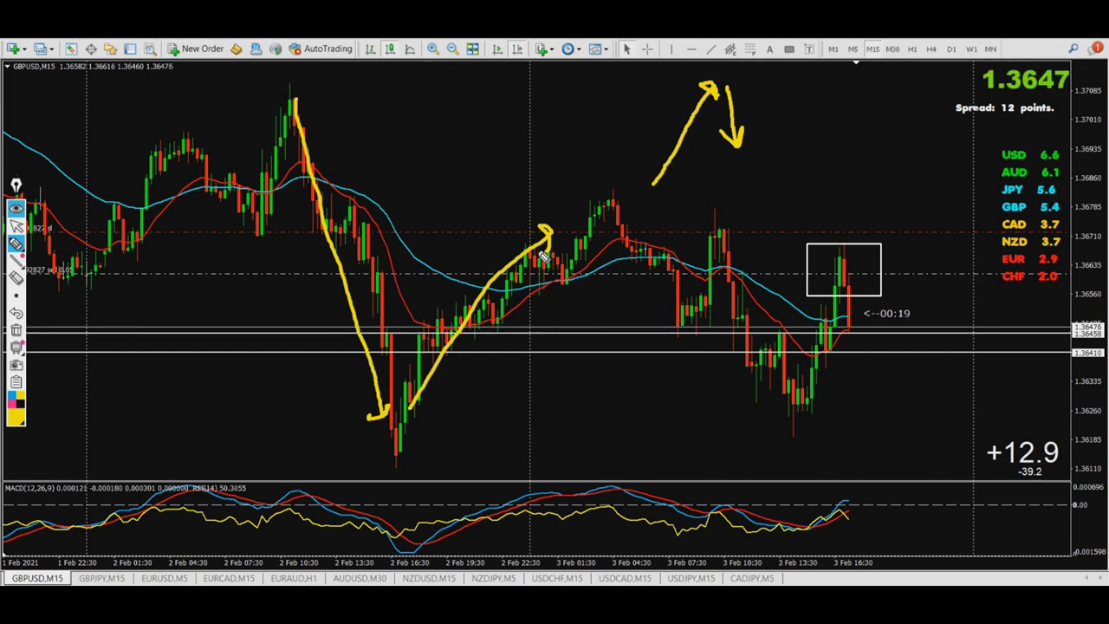
- Circle the latest M15 price swing, trace its base and rise into the rectangle, and clear all pen ink
mouse_move(821, 208)
mouse_down()
mouse_move(914, 372)
mouse_move(741, 267)
mouse_move(804, 202)
mouse_up()
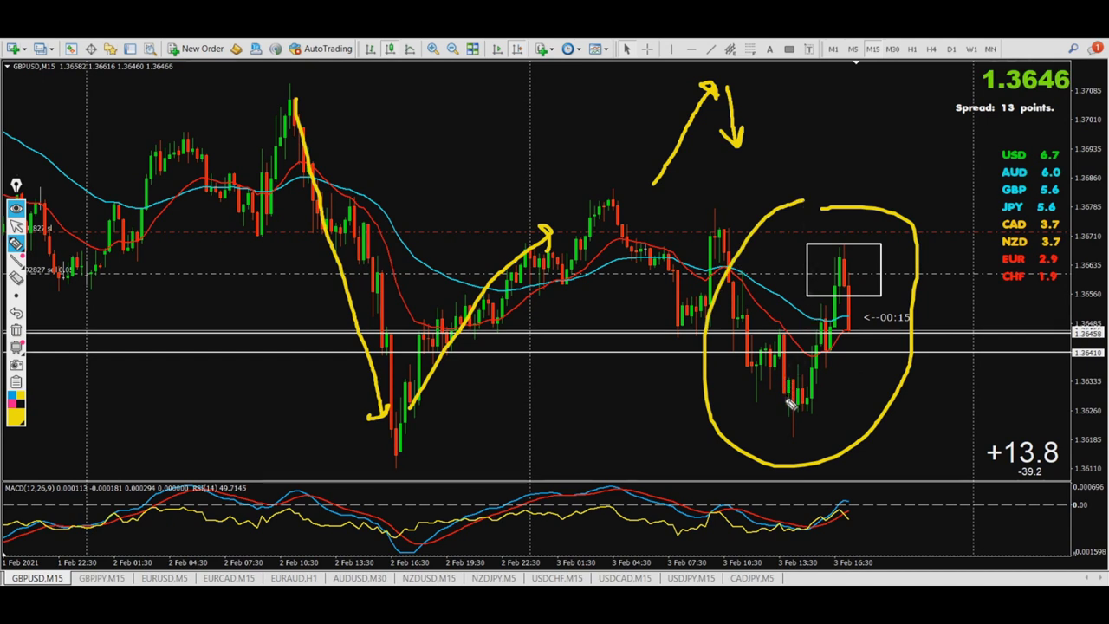
mouse_move(774, 397)
mouse_down()
mouse_move(810, 396)
mouse_move(817, 346)
mouse_up()
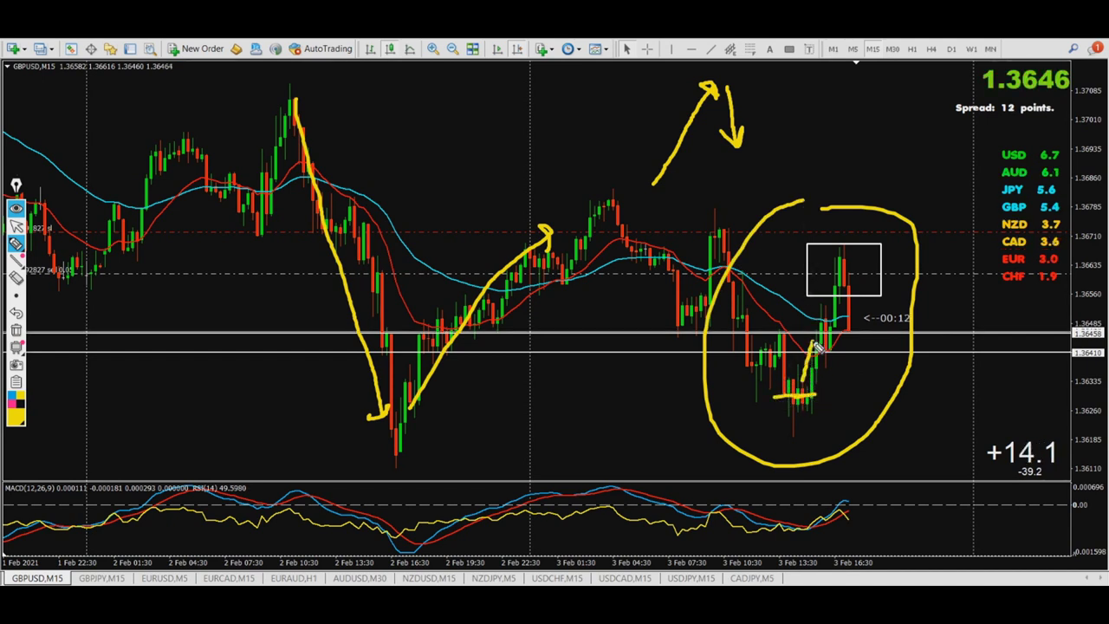
mouse_move(834, 253)
mouse_down()
mouse_move(849, 246)
mouse_move(859, 265)
mouse_move(839, 279)
mouse_move(855, 247)
mouse_up()
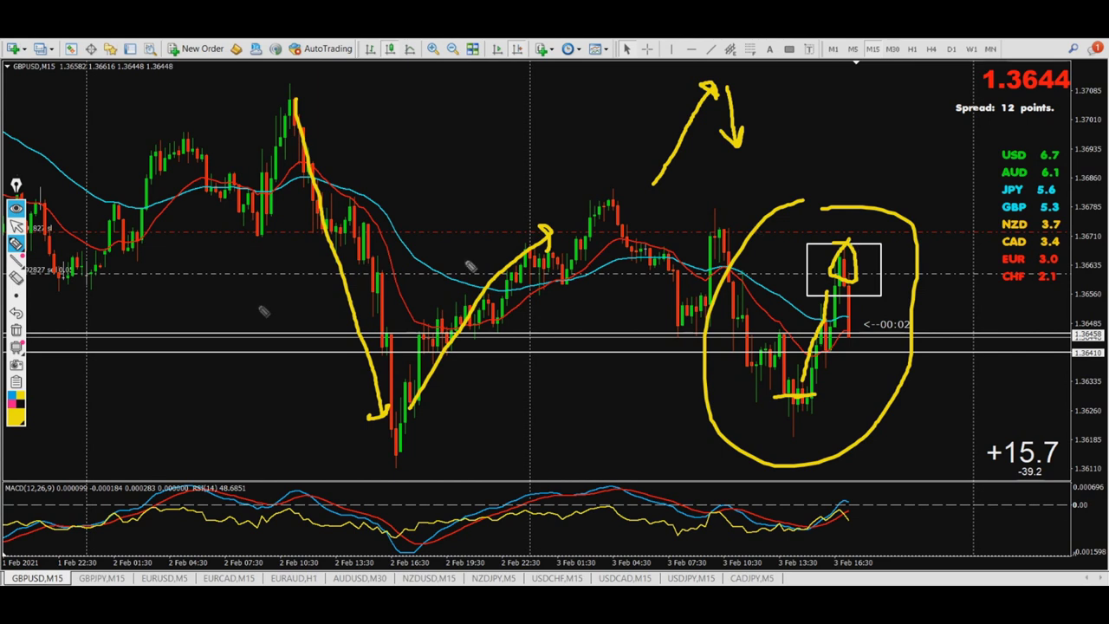
click(15, 328)
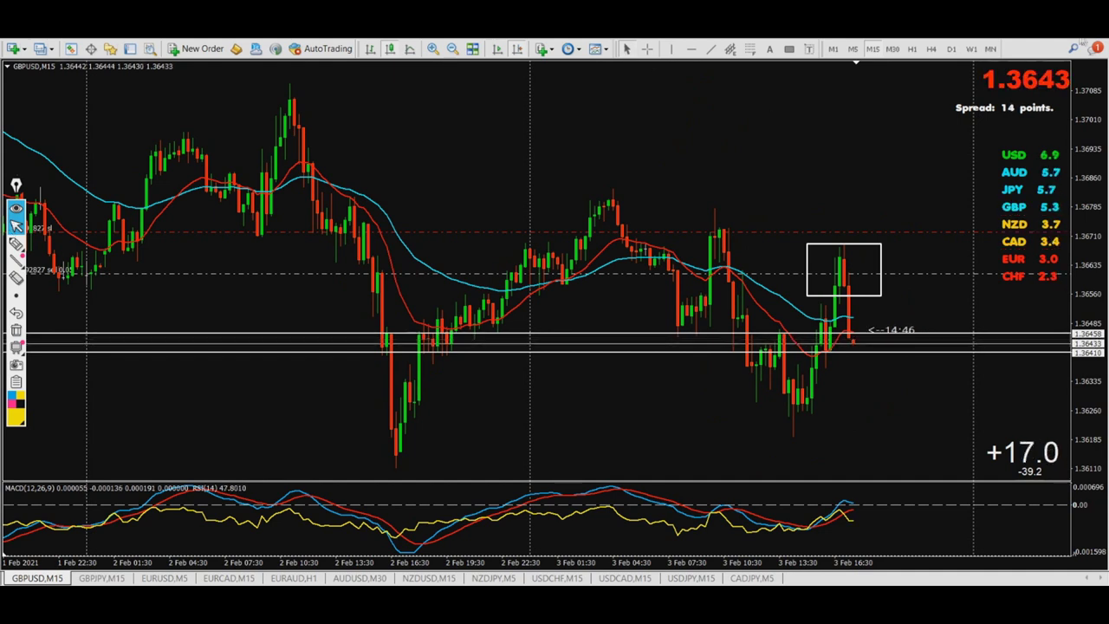
- On the GBPUSD H4 chart, loop the late-January price action, mark the latest decline with an arrow and a bracket, and clear the ink
click(932, 48)
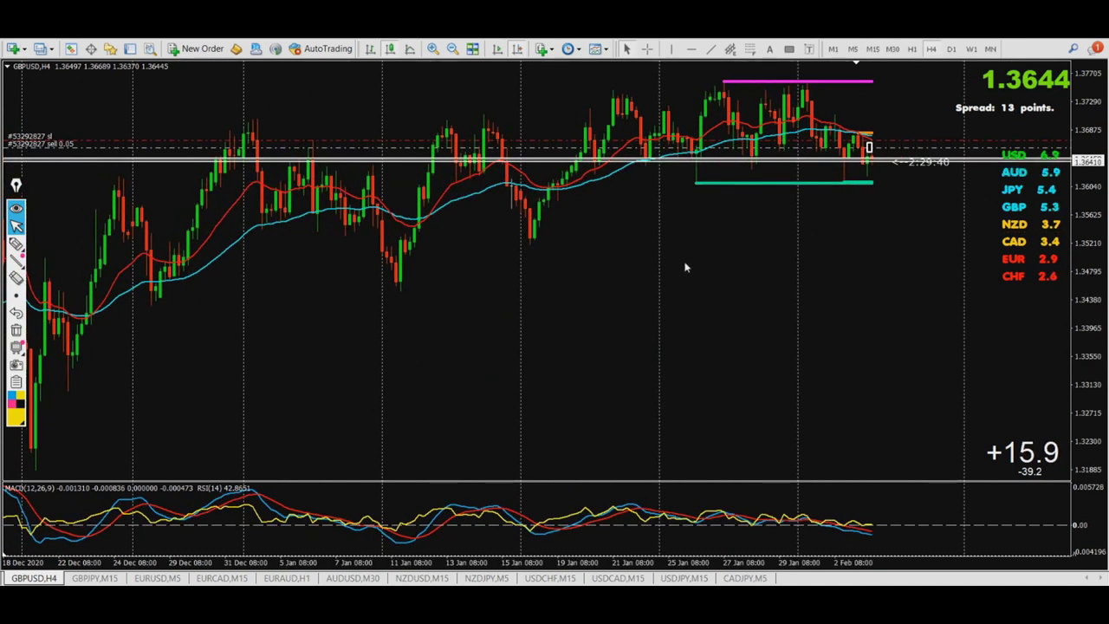
click(433, 49)
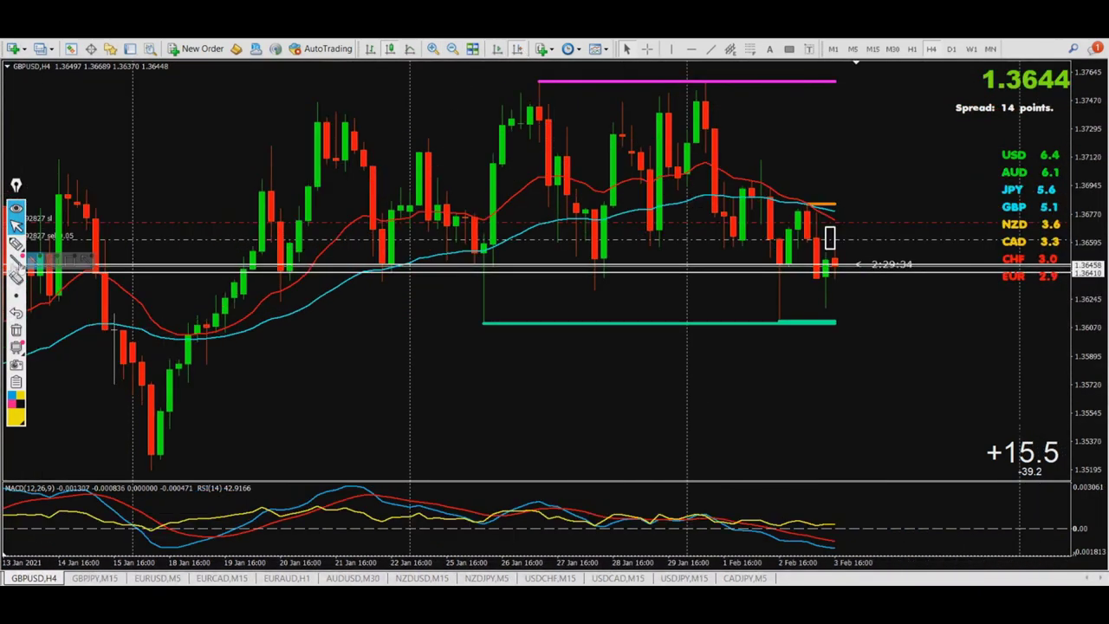
click(32, 243)
mouse_move(130, 379)
mouse_down()
mouse_move(298, 124)
mouse_move(520, 108)
mouse_move(402, 415)
mouse_move(240, 129)
mouse_move(287, 347)
mouse_move(406, 268)
mouse_up()
mouse_move(893, 71)
mouse_down()
mouse_move(798, 127)
mouse_move(815, 137)
mouse_up()
mouse_move(672, 62)
mouse_down()
mouse_move(668, 149)
mouse_move(739, 371)
mouse_move(839, 367)
mouse_move(685, 61)
mouse_move(747, 61)
mouse_up()
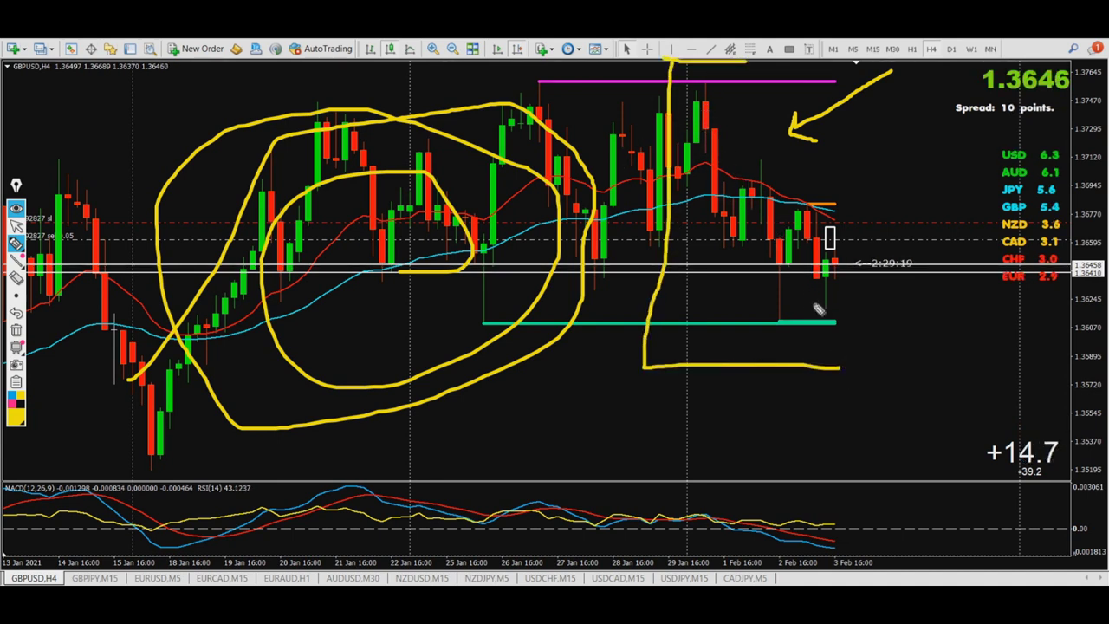
click(16, 330)
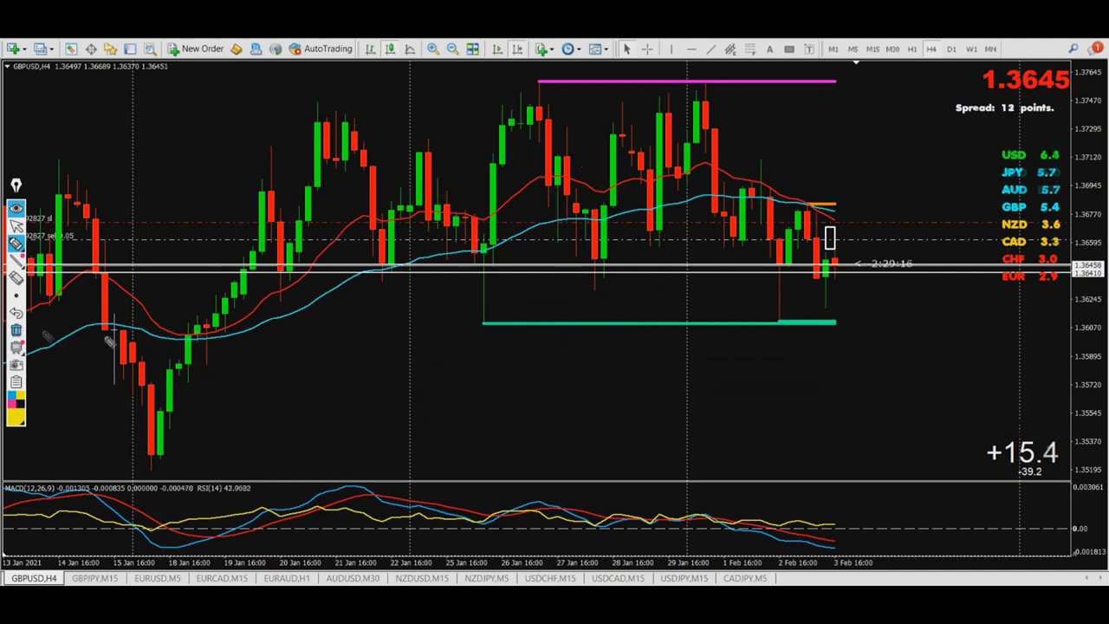
- Trace the H4 swings from the mid-January low to the current price, add a downward arrow, and clear the ink
mouse_move(142, 448)
mouse_down()
mouse_move(199, 319)
mouse_move(314, 121)
mouse_move(383, 269)
mouse_move(417, 160)
mouse_move(443, 199)
mouse_move(508, 180)
mouse_move(529, 101)
mouse_move(614, 246)
mouse_move(635, 182)
mouse_move(652, 232)
mouse_move(691, 190)
mouse_up()
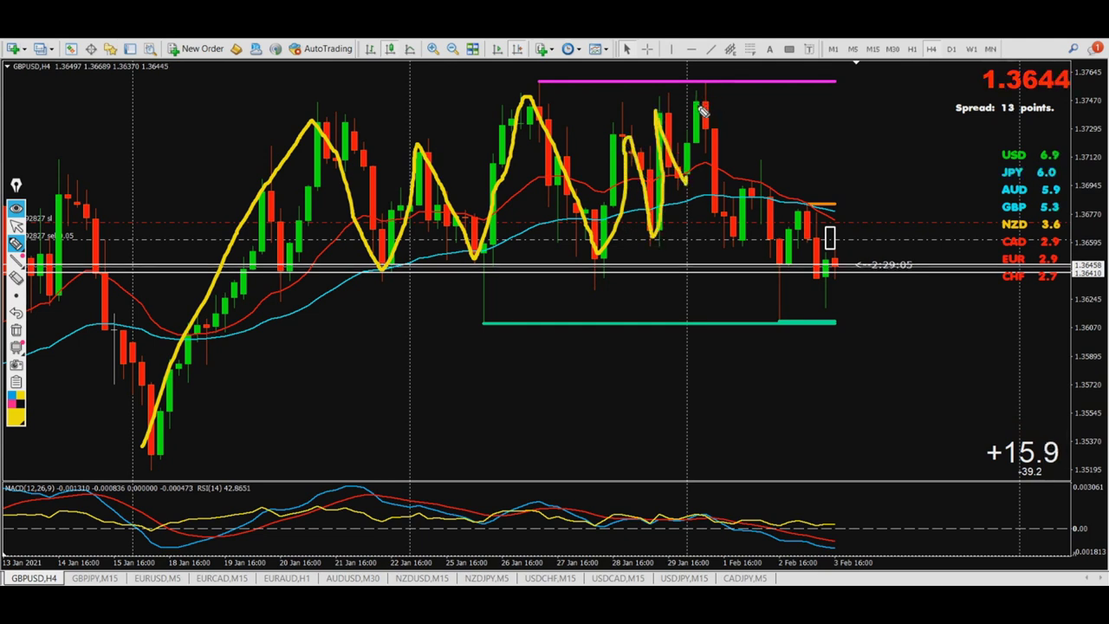
mouse_move(711, 149)
mouse_down()
mouse_move(735, 246)
mouse_move(760, 156)
mouse_move(784, 299)
mouse_move(810, 217)
mouse_move(822, 296)
mouse_up()
drag(732, 104, 828, 195)
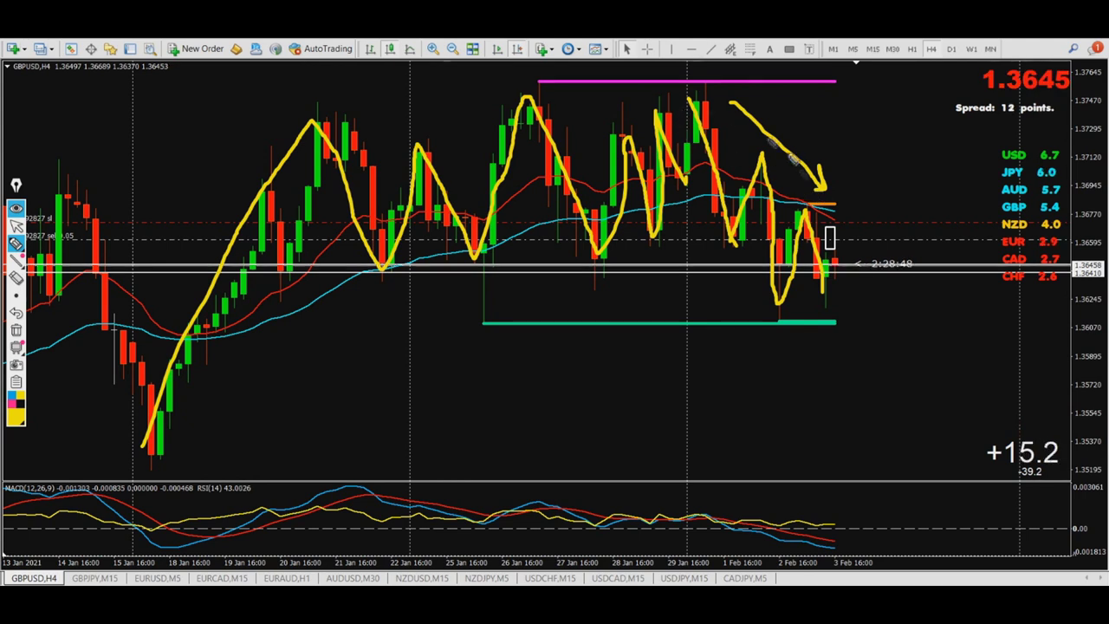
click(16, 329)
click(15, 225)
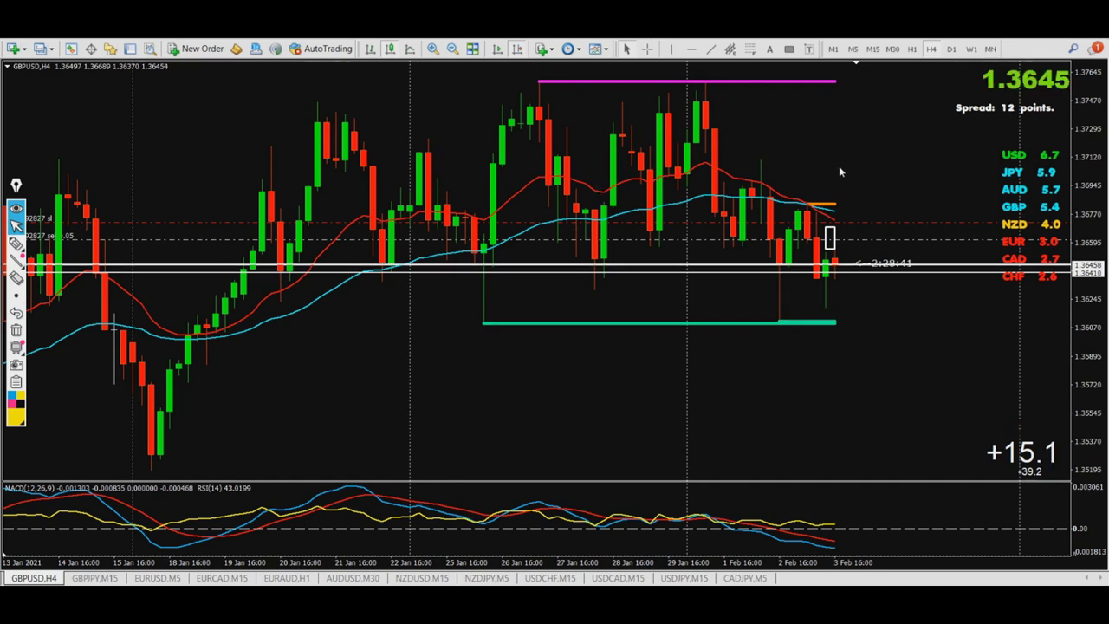
- On the M30 chart, draw a descending trendline from the 1 February high past the existing rectangle to the 1.36458 level
click(893, 48)
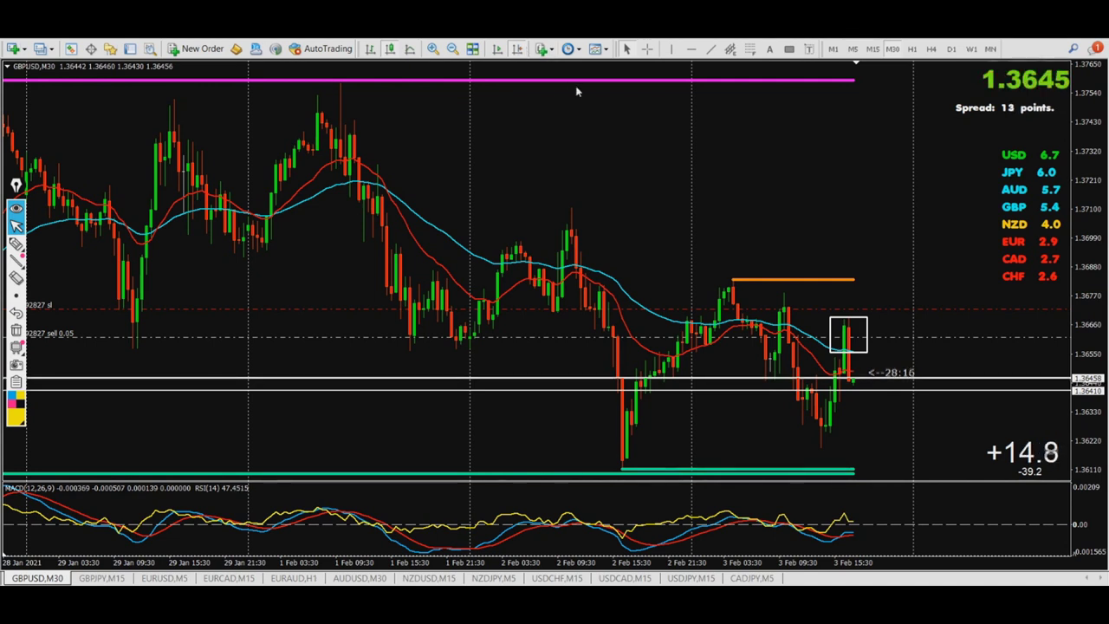
click(712, 49)
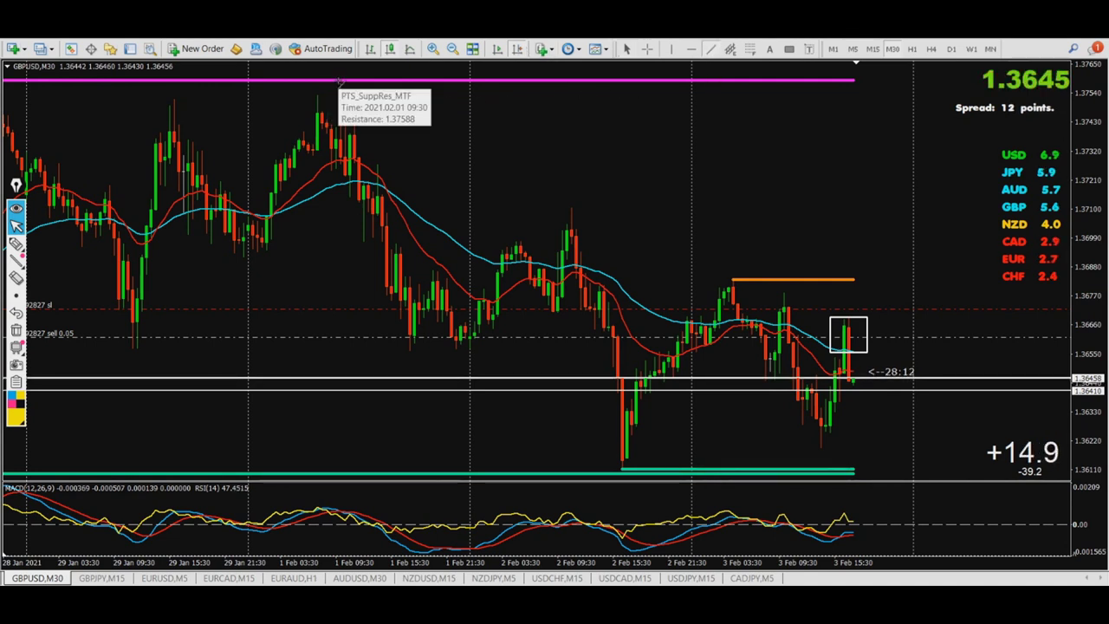
mouse_move(340, 81)
mouse_down()
mouse_move(520, 148)
mouse_move(870, 321)
mouse_up()
drag(965, 362, 979, 377)
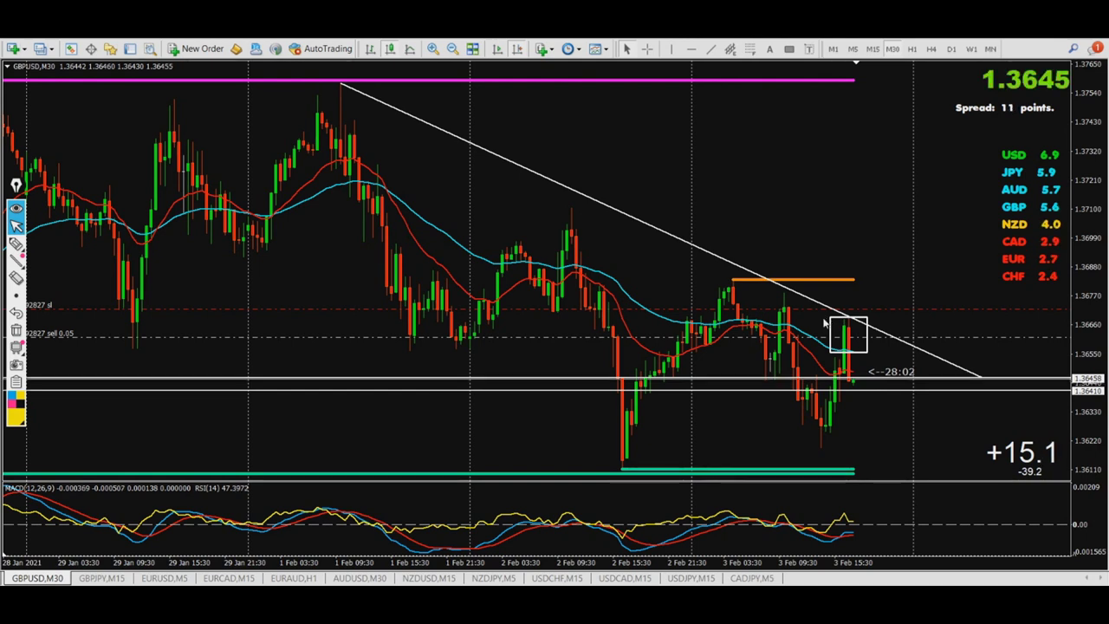
- Frame the 2 February peak and the two earlier 3 February peaks along the trendline with rectangles
click(790, 50)
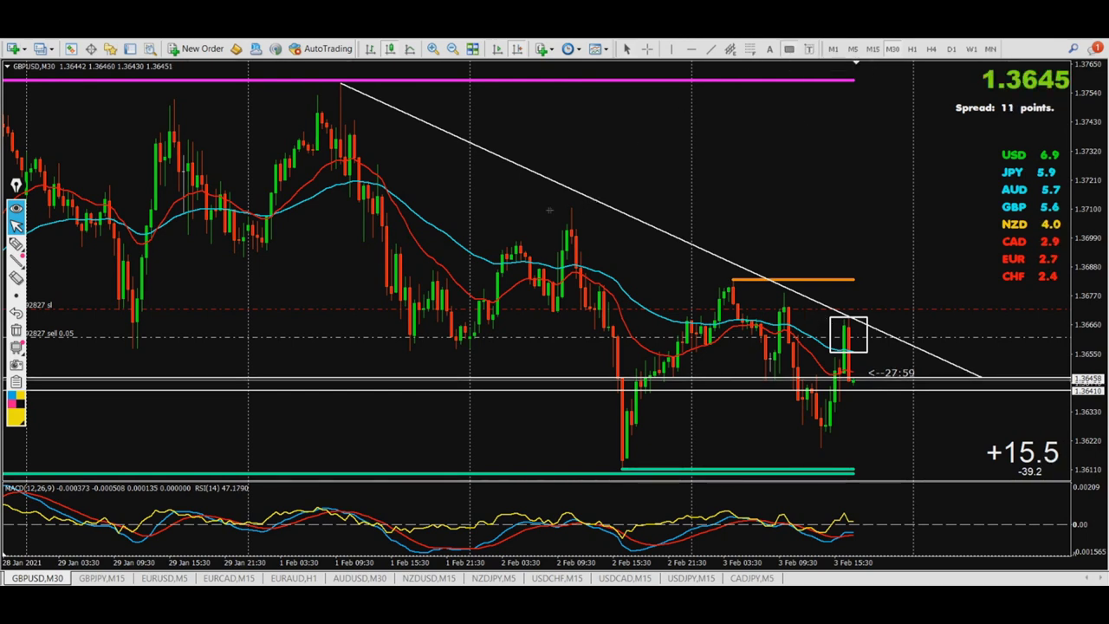
mouse_move(586, 236)
mouse_down()
mouse_move(608, 274)
mouse_move(590, 234)
mouse_up()
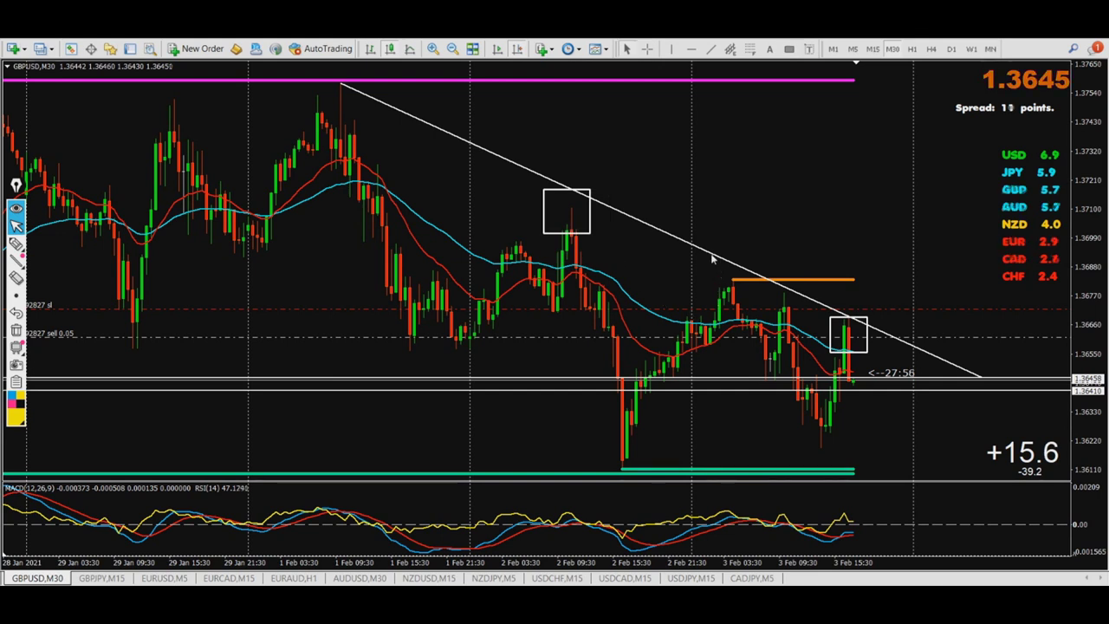
click(791, 51)
mouse_move(714, 262)
mouse_down()
mouse_move(742, 302)
mouse_move(794, 322)
mouse_up()
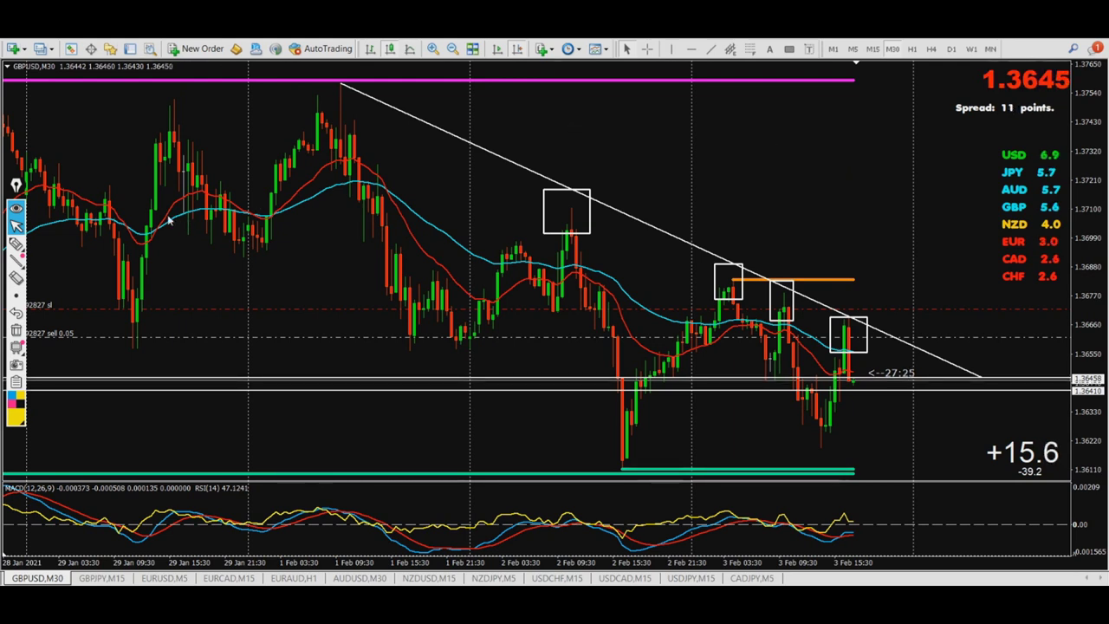
- On the M5 chart, draw three yellow arrows pointing at the candles just below the trendline in the latest rectangle
click(873, 49)
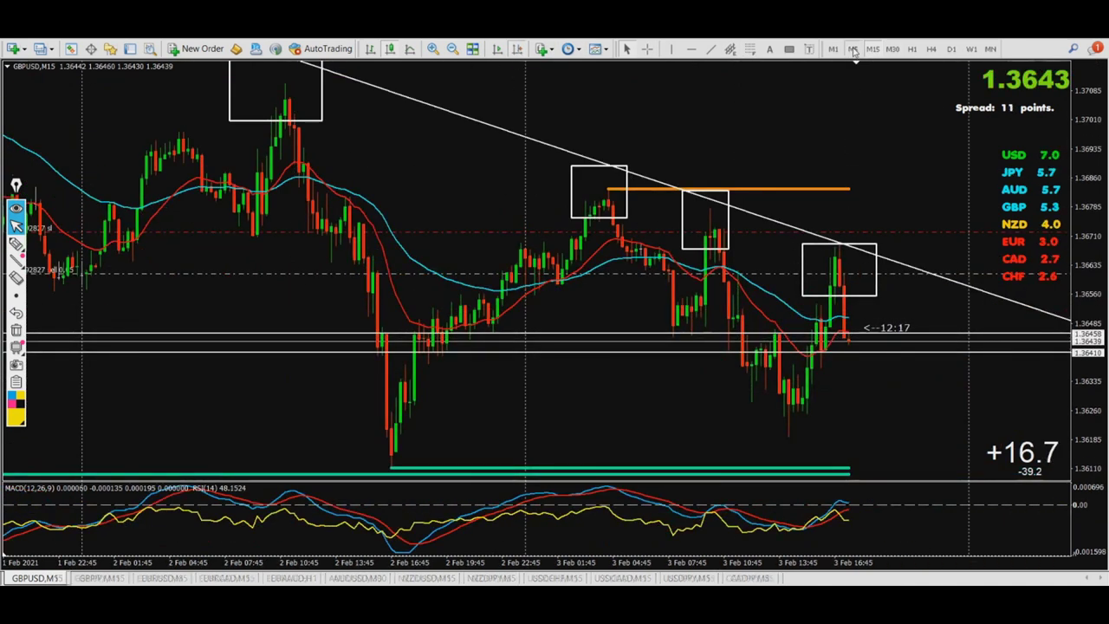
click(853, 49)
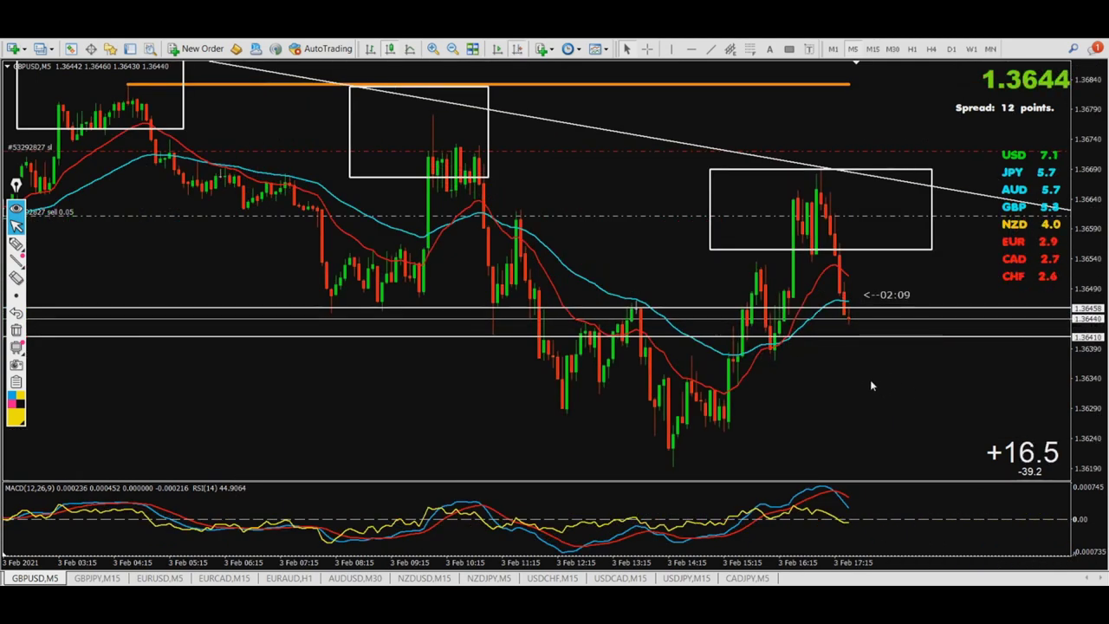
click(13, 247)
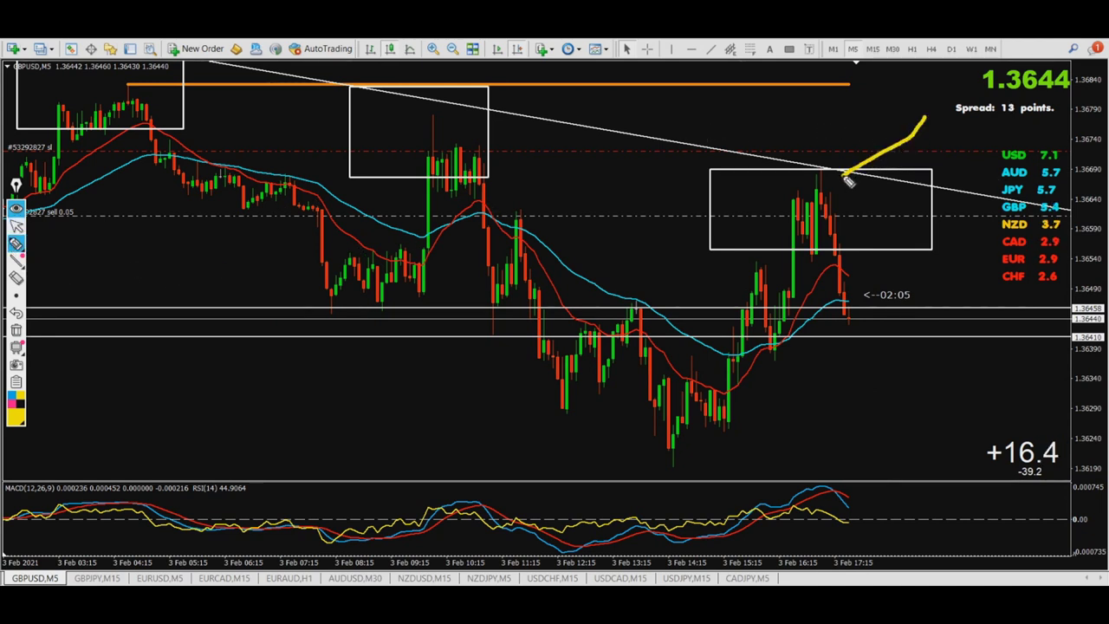
drag(839, 191, 849, 178)
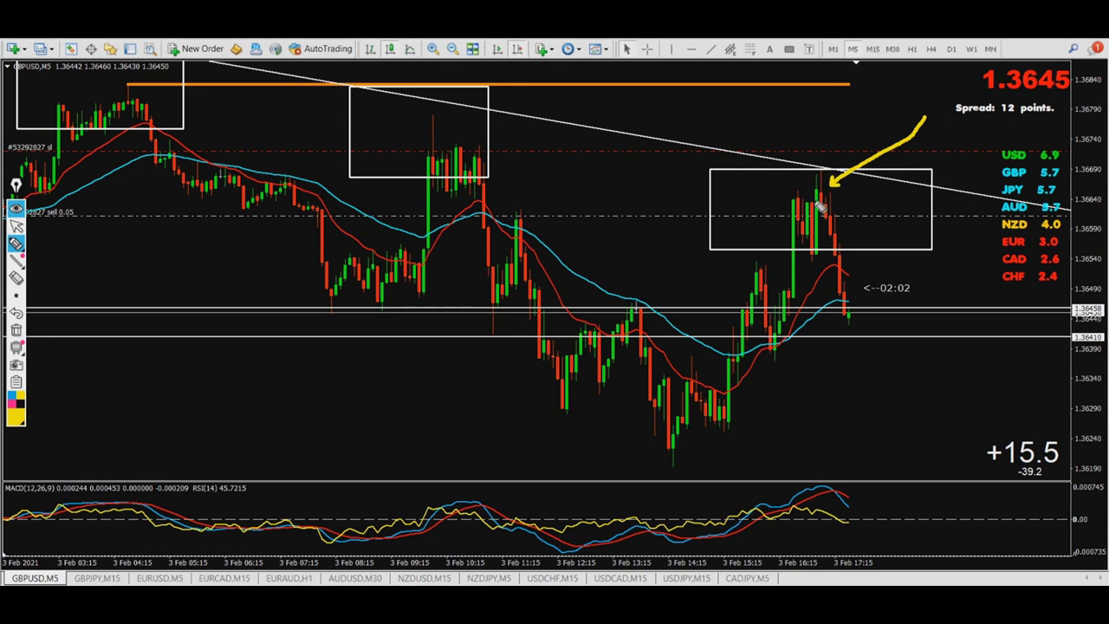
drag(905, 182, 838, 213)
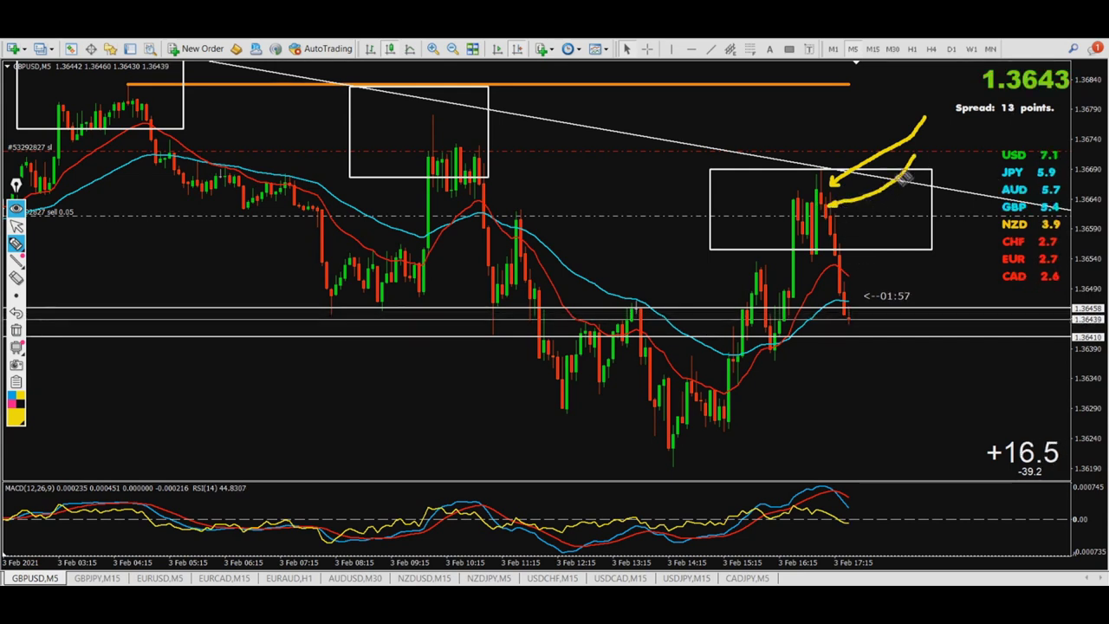
mouse_move(933, 161)
mouse_down()
mouse_move(858, 215)
mouse_move(840, 211)
mouse_up()
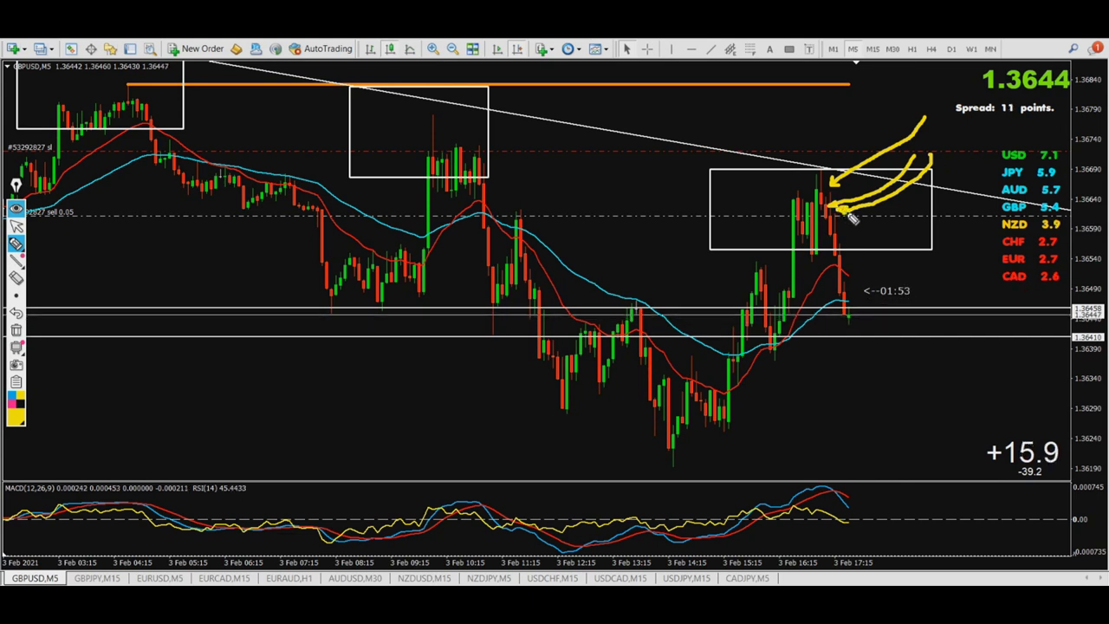
- Box the M5 topping candles in yellow, trace the rounded top with a downward arrow, and clear all ink
drag(796, 178, 860, 217)
drag(831, 179, 794, 203)
drag(764, 282, 797, 184)
drag(858, 222, 871, 240)
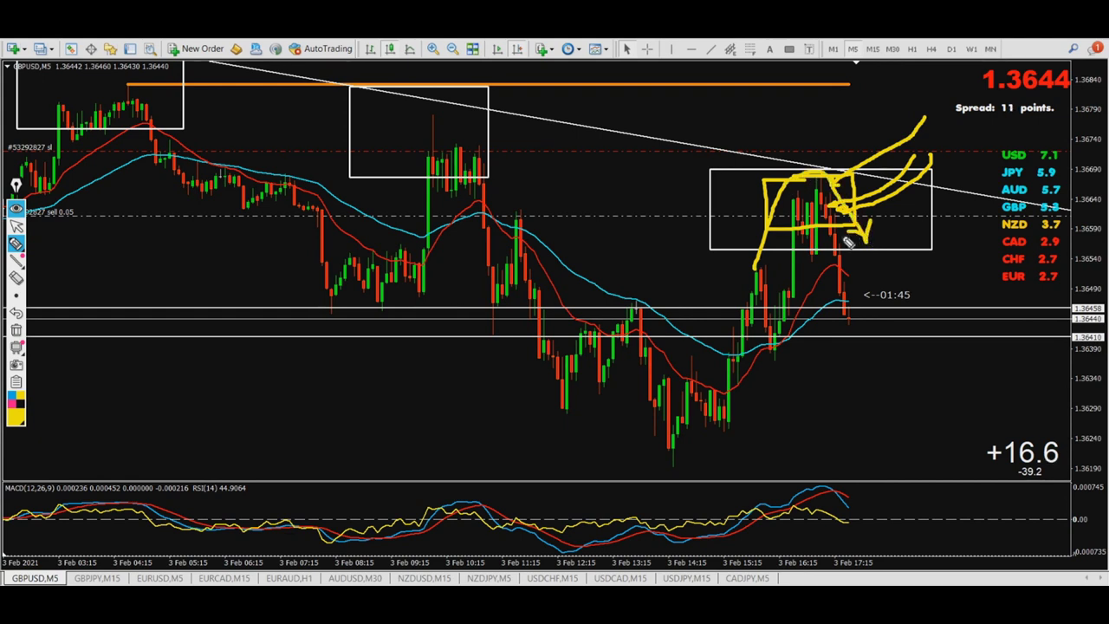
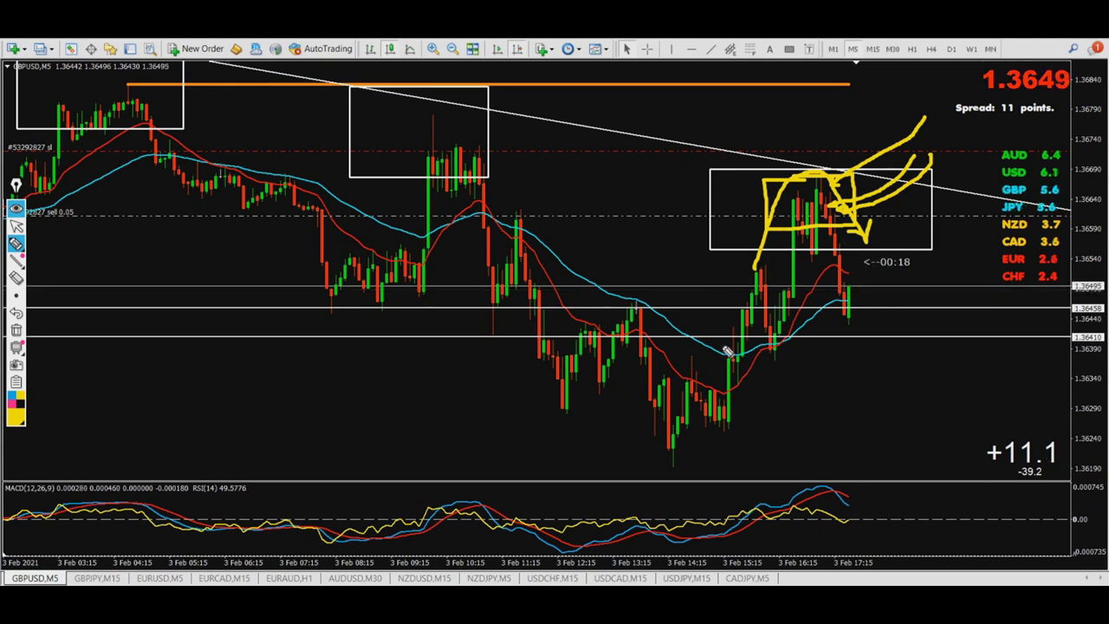
click(16, 329)
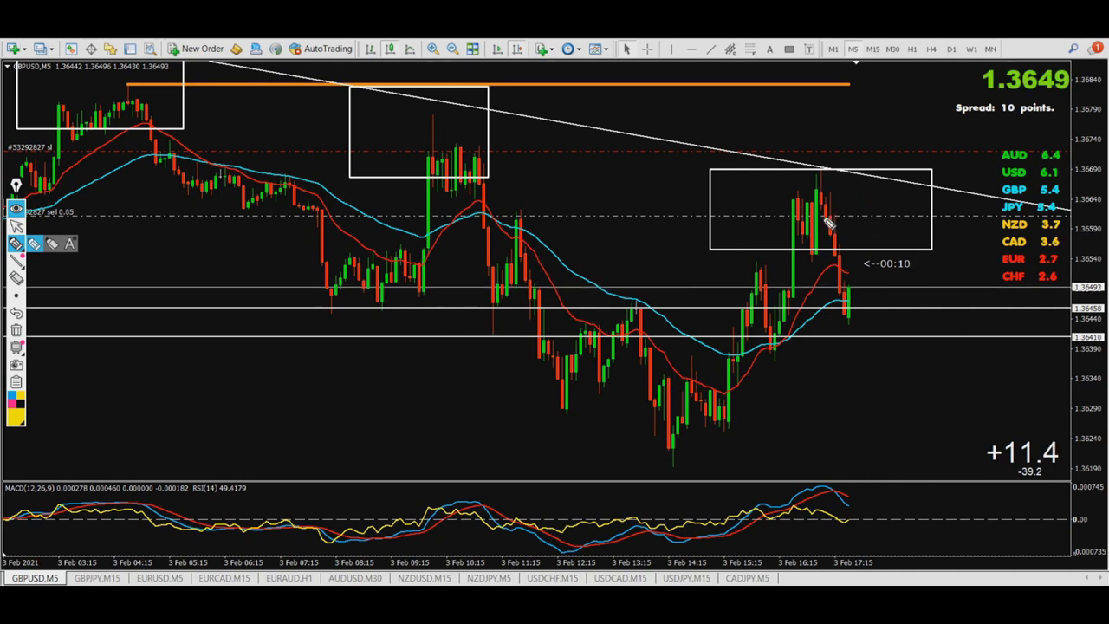
- Mark the sell entry level with a short yellow line and point an arrow at the running profit figure
drag(838, 217, 821, 217)
drag(960, 415, 993, 436)
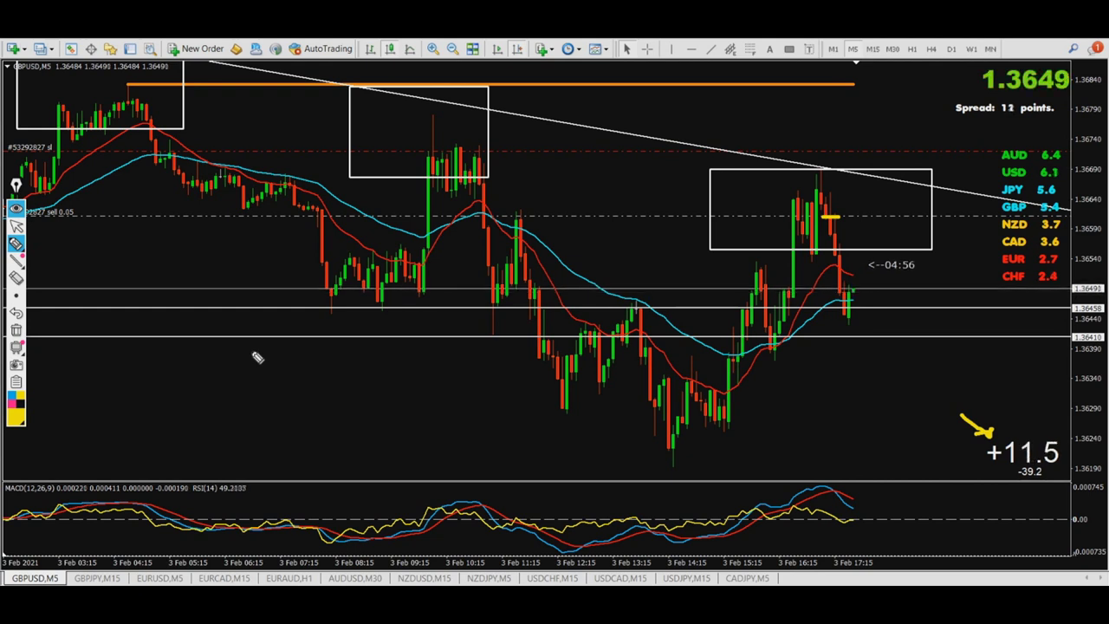
- Handwrite "4h" in yellow in the empty chart area with a downward arrow beside it
mouse_move(250, 352)
mouse_down()
mouse_move(248, 383)
mouse_move(274, 380)
mouse_move(270, 399)
mouse_up()
mouse_move(292, 355)
mouse_down()
mouse_move(291, 397)
mouse_move(341, 378)
mouse_move(364, 403)
mouse_up()
drag(346, 397, 367, 388)
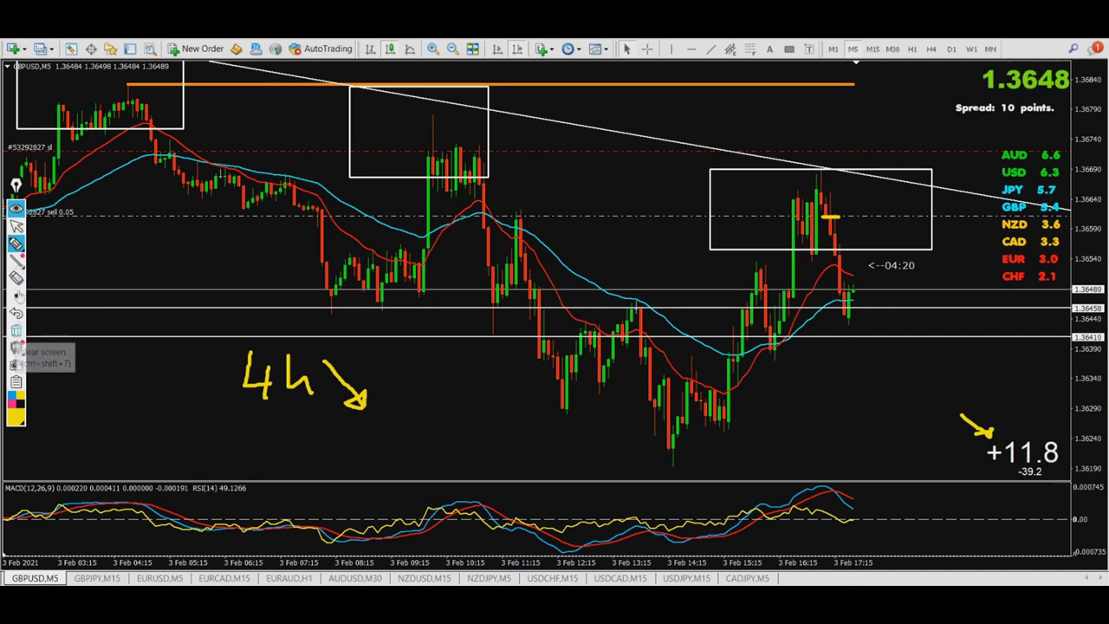
- On the GBPUSD H4 chart, extend the falling trendline to the horizontal support and draw a rising trendline beneath the December-to-January lows
click(16, 330)
click(16, 226)
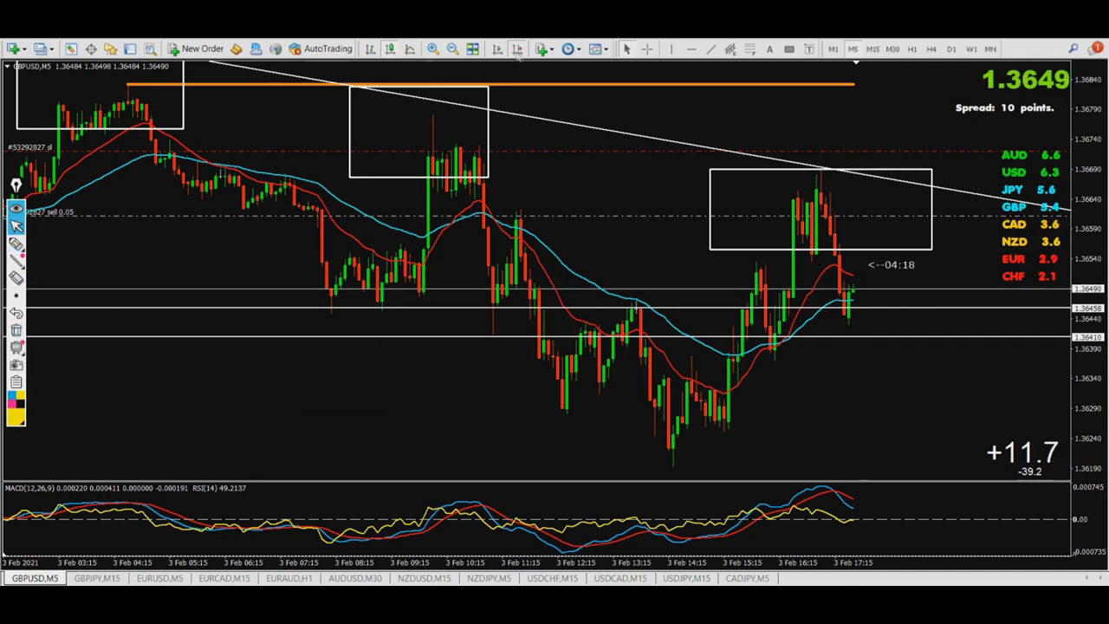
click(931, 49)
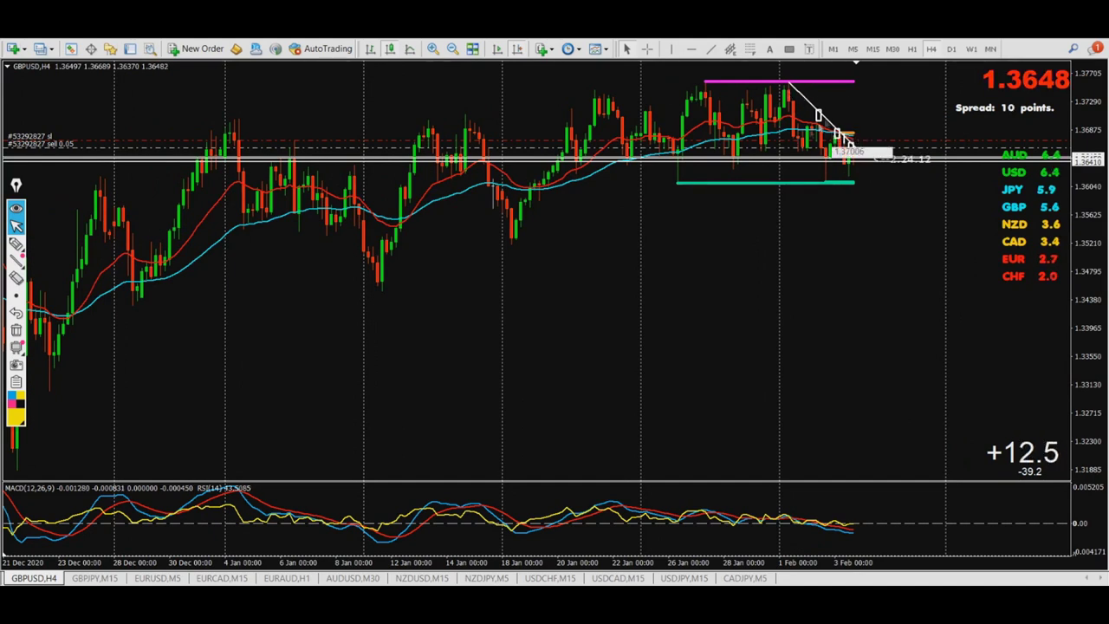
drag(850, 145, 867, 159)
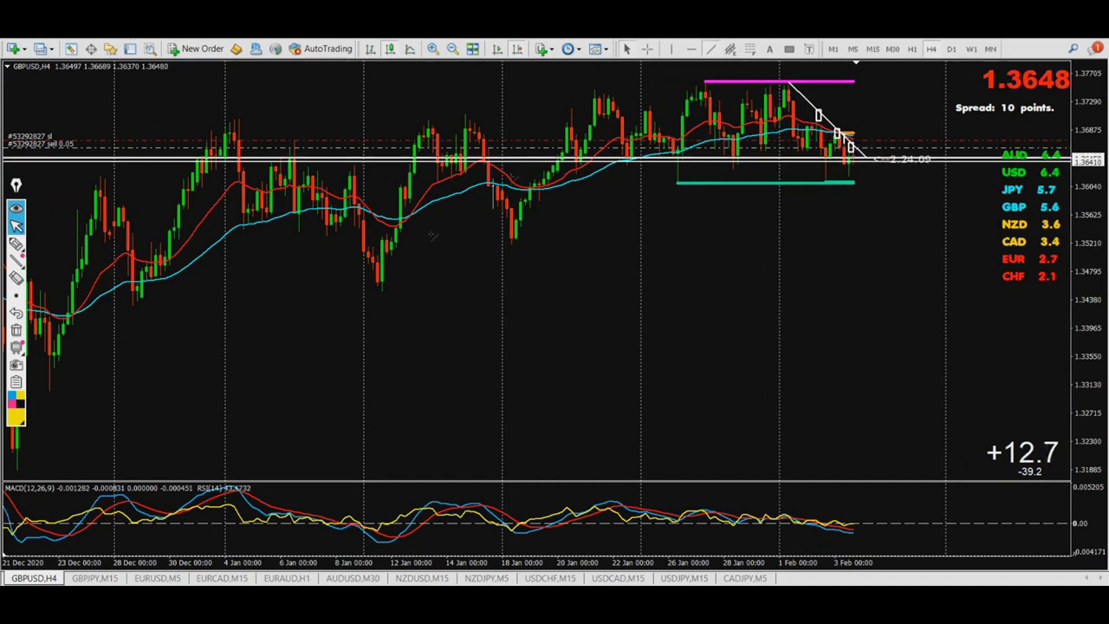
mouse_move(124, 393)
mouse_down()
mouse_move(606, 235)
mouse_move(589, 238)
mouse_up()
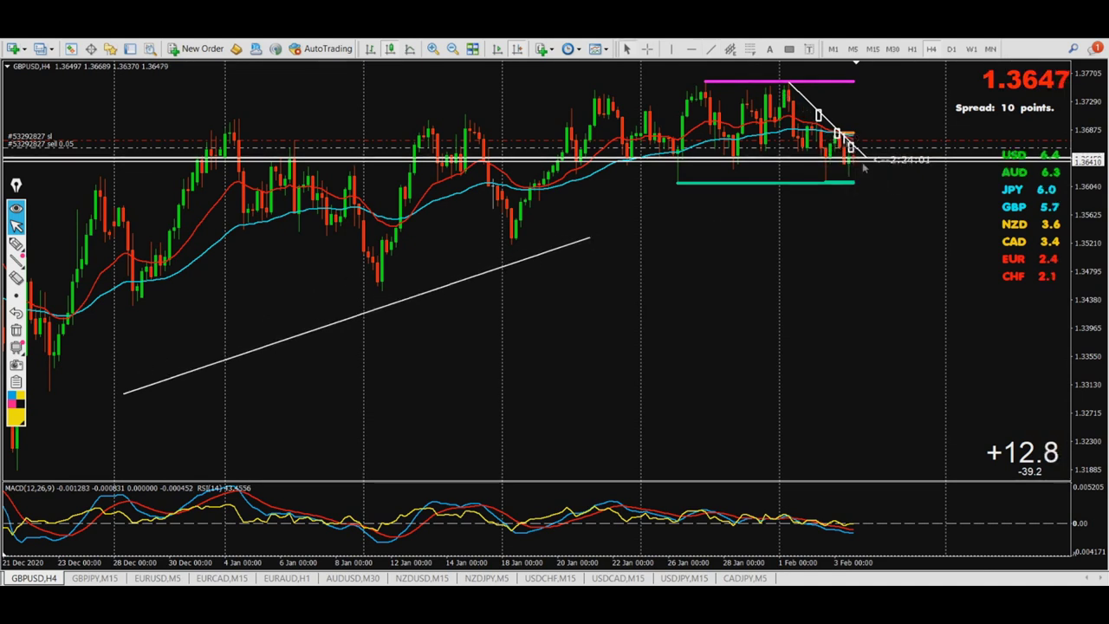
mouse_move(854, 161)
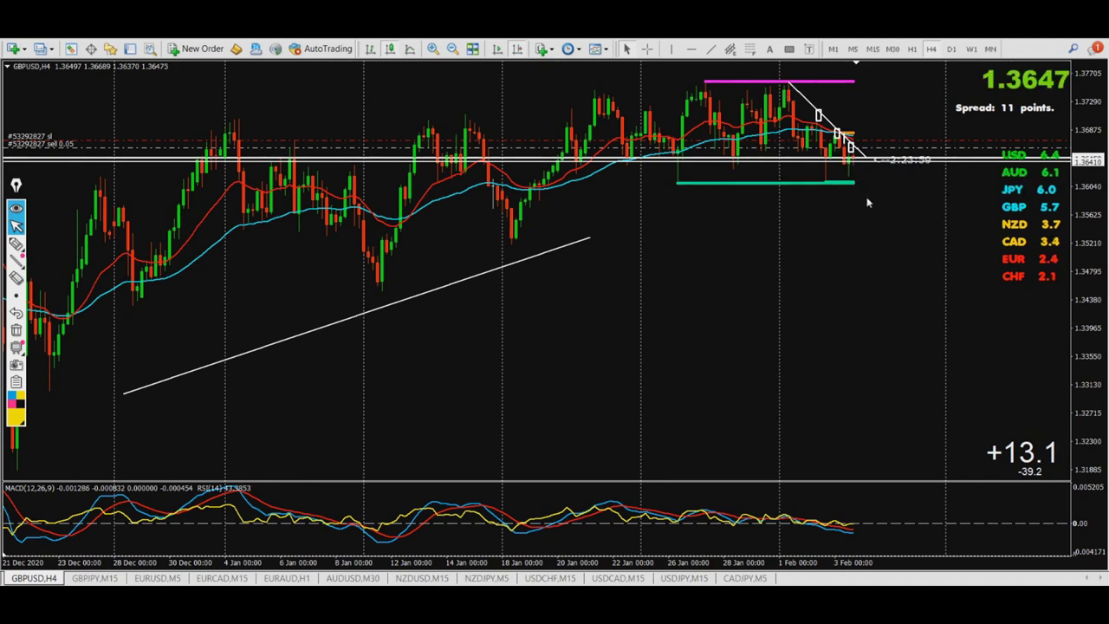
- View the M30 chart, and on M15 draw a Fibonacci retracement from the third rectangle's high down to the following swing low
click(893, 49)
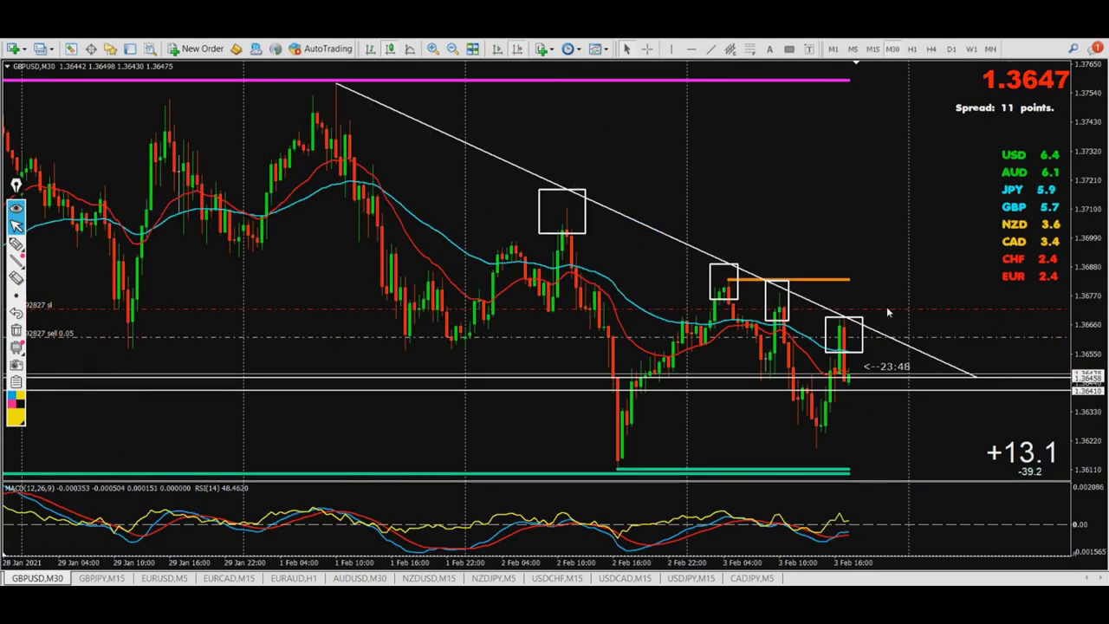
scroll(824, 158, up, 1)
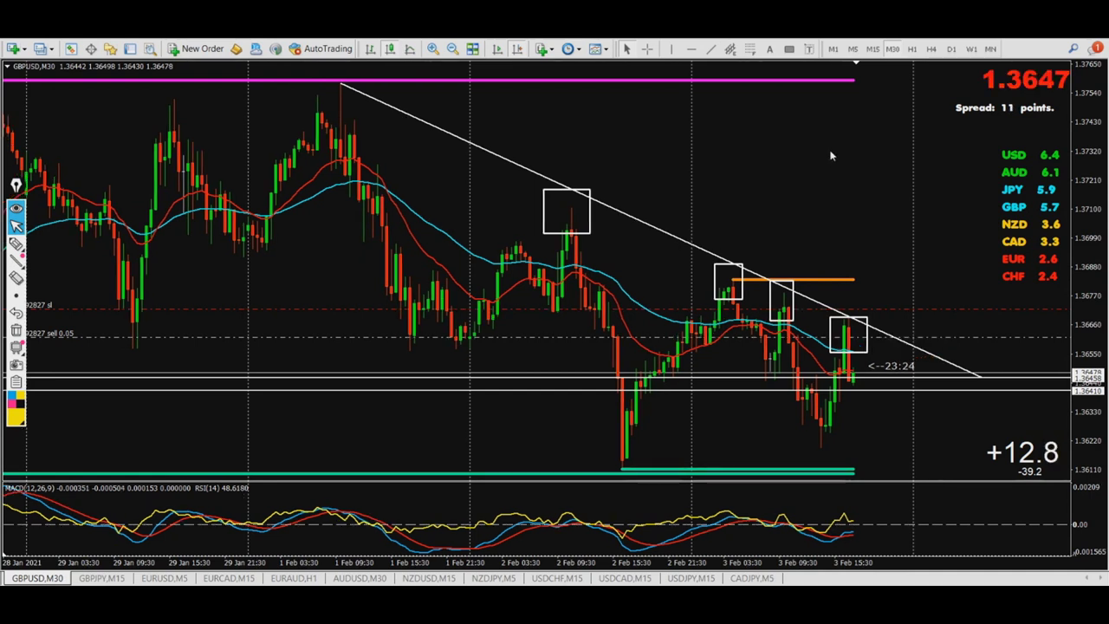
click(873, 49)
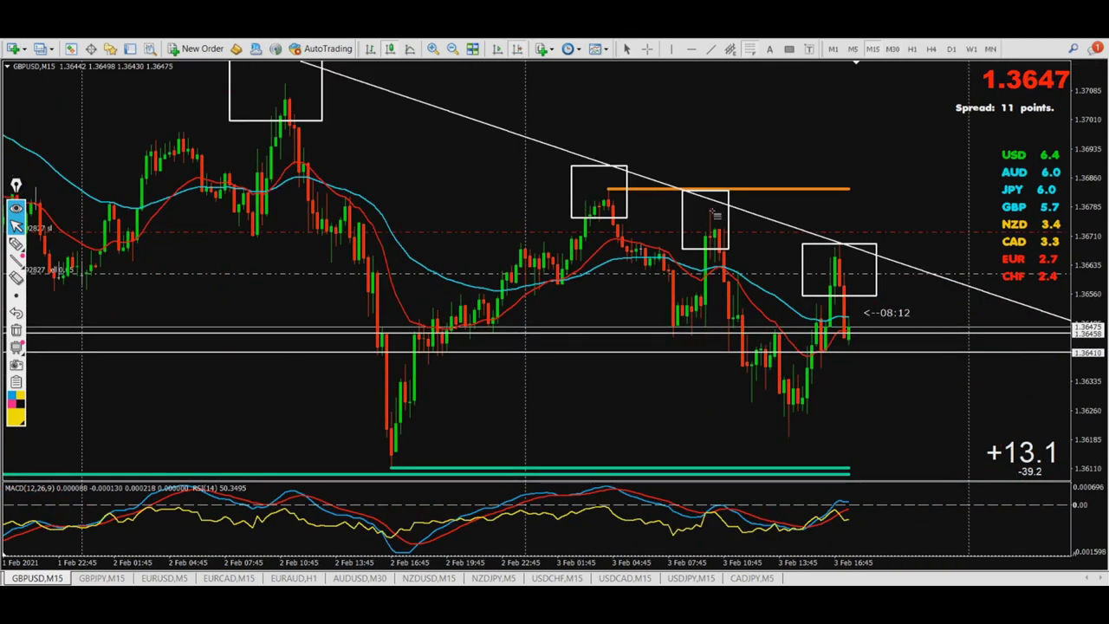
mouse_move(711, 206)
mouse_down()
mouse_move(751, 407)
mouse_move(734, 442)
mouse_up()
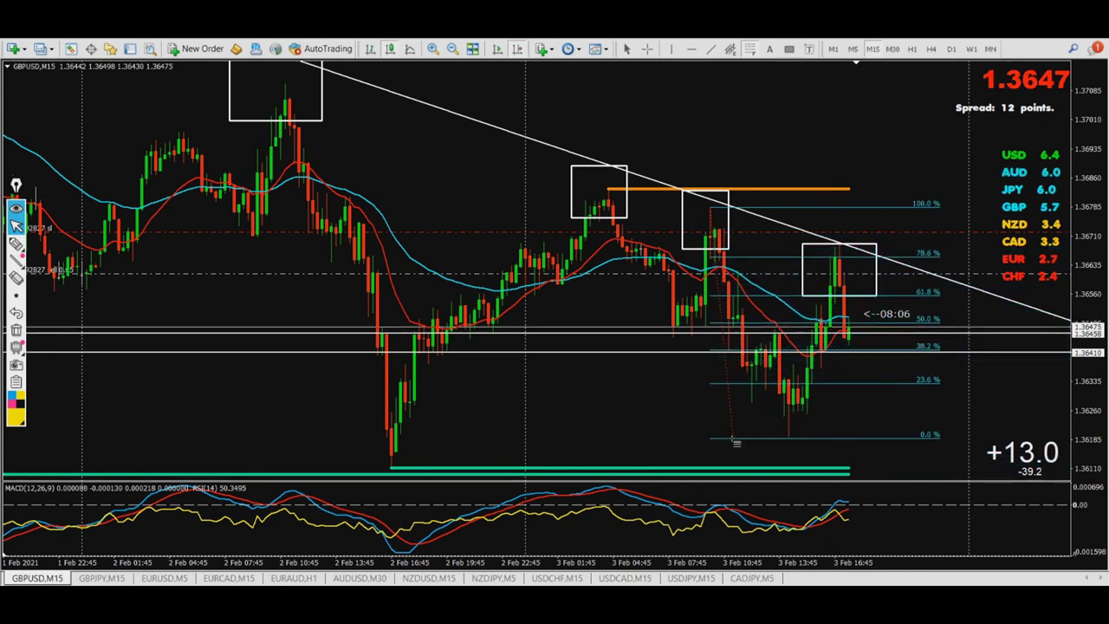
- Box the 61.8–78.6% retracement levels in yellow, trace the M15 swings between the rectangles, and clear the ink
click(17, 244)
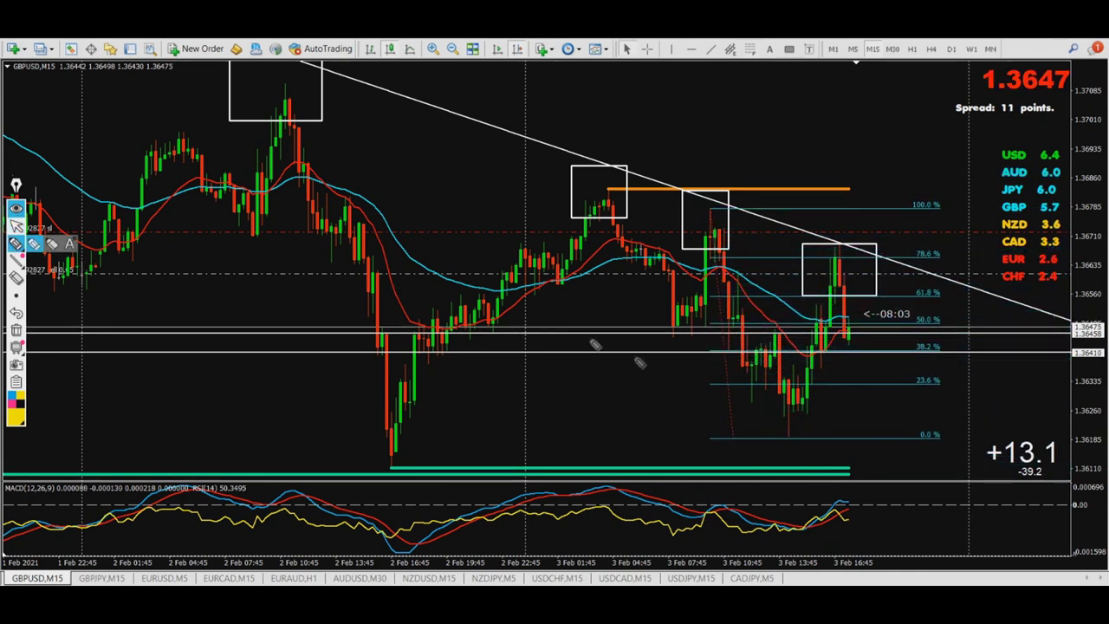
drag(780, 401, 835, 284)
mouse_move(903, 239)
mouse_down()
mouse_move(953, 241)
mouse_move(957, 305)
mouse_move(923, 306)
mouse_move(894, 290)
mouse_move(892, 242)
mouse_up()
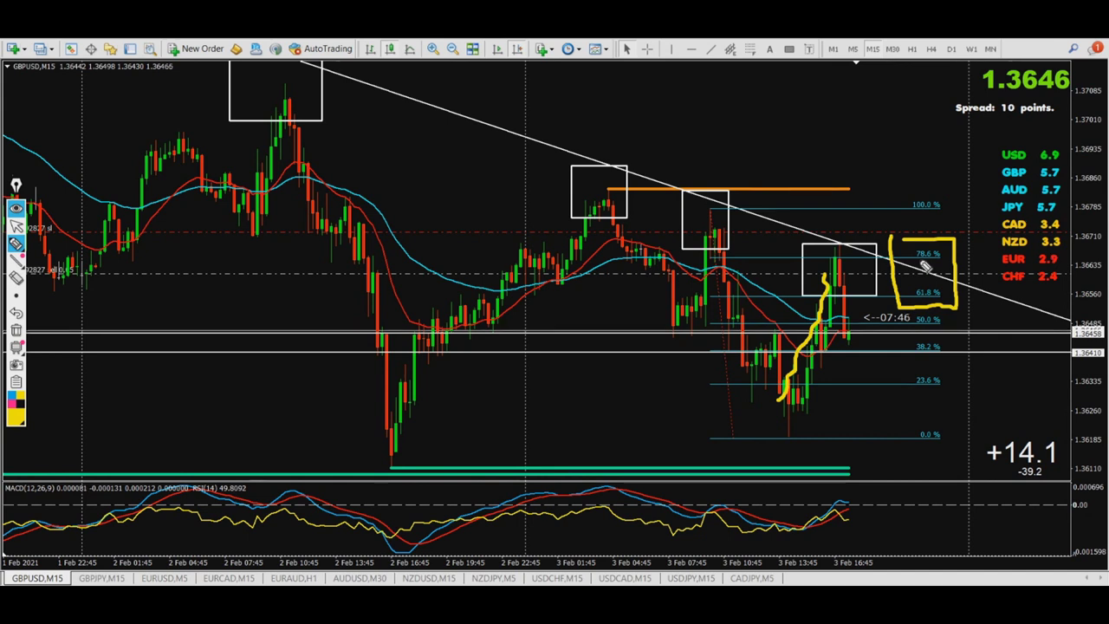
mouse_move(277, 86)
mouse_down()
mouse_move(397, 385)
mouse_move(587, 196)
mouse_move(649, 314)
mouse_move(716, 228)
mouse_move(747, 328)
mouse_move(828, 340)
mouse_move(851, 248)
mouse_move(849, 353)
mouse_up()
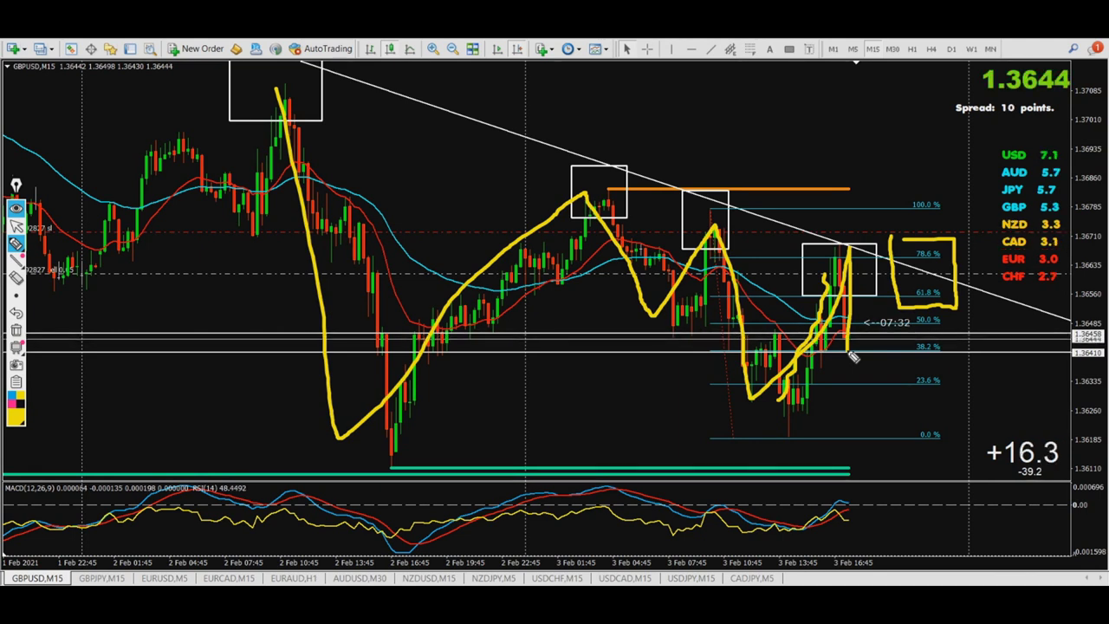
click(16, 329)
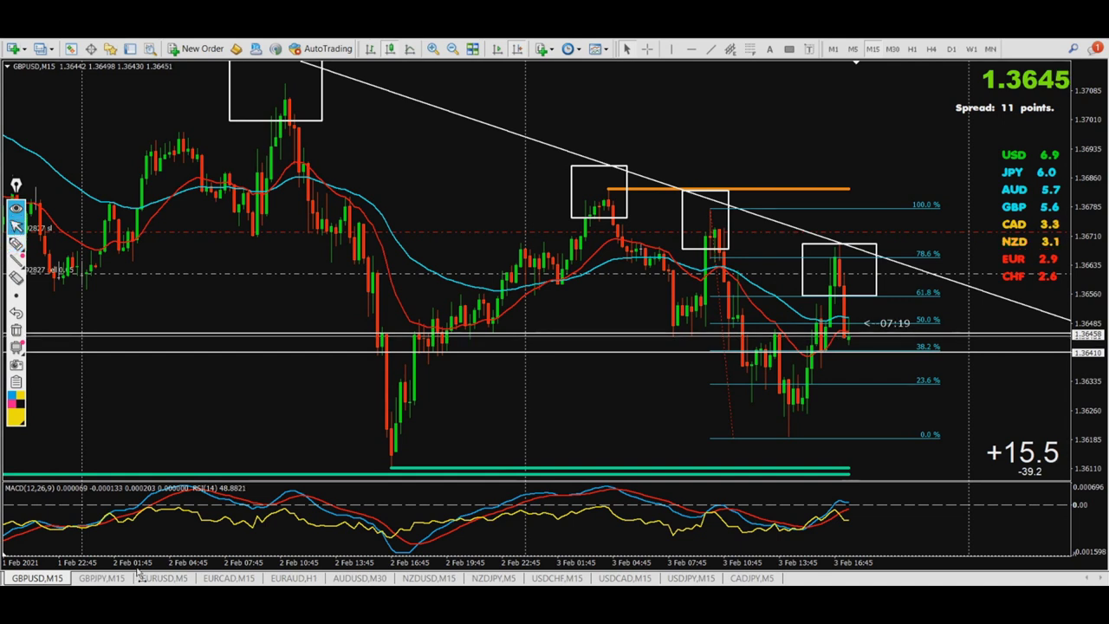
- Open the EURUSD chart on the H4 timeframe and hide its one-click trading panel
click(164, 578)
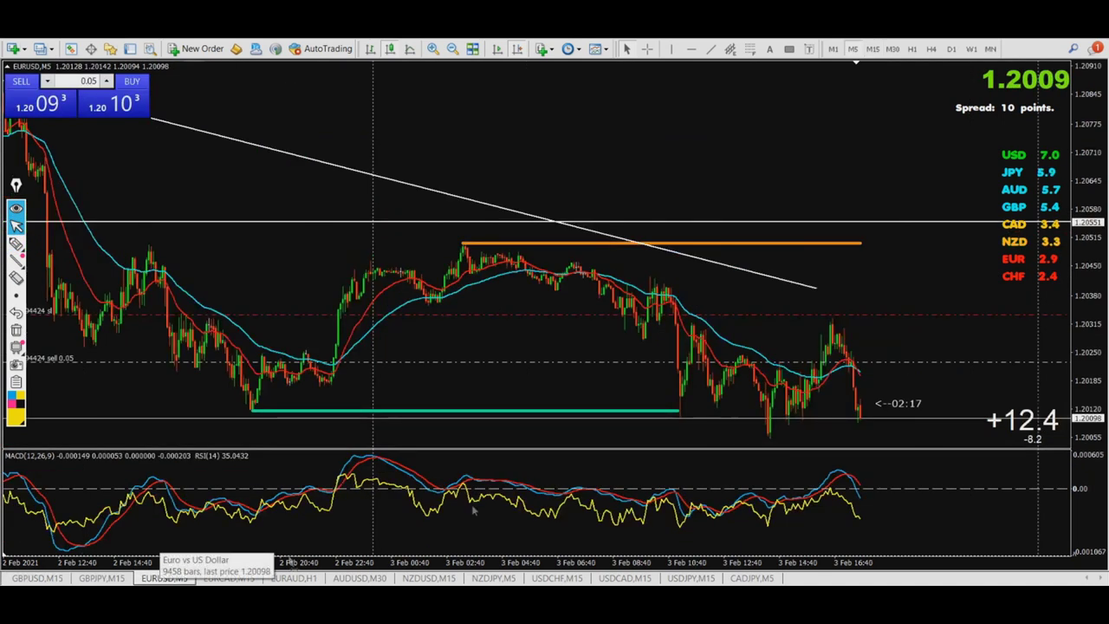
click(930, 50)
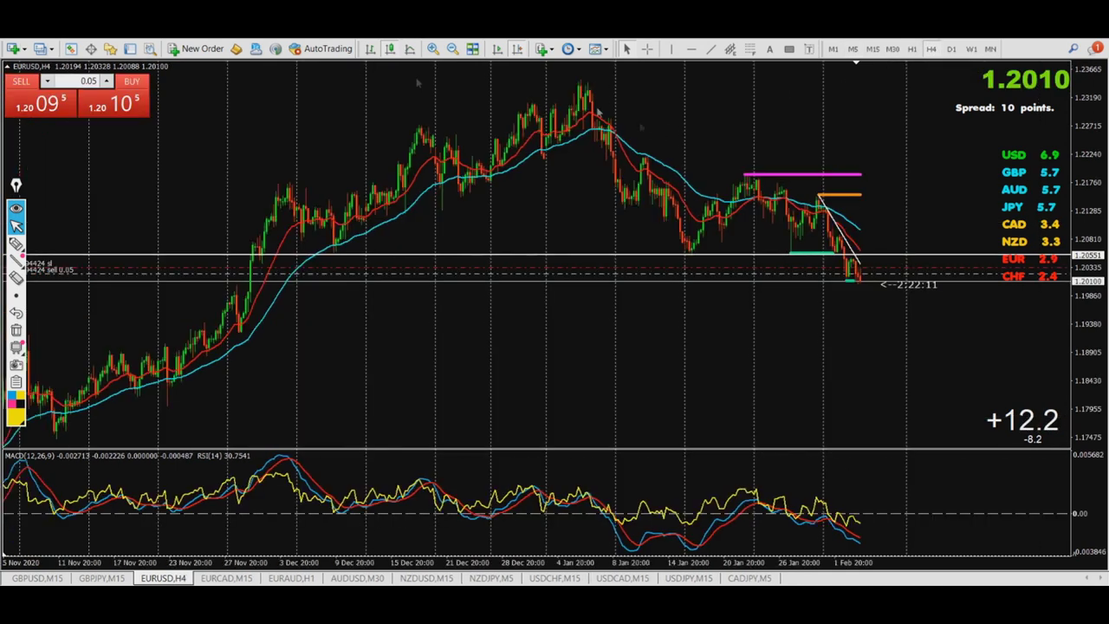
click(7, 67)
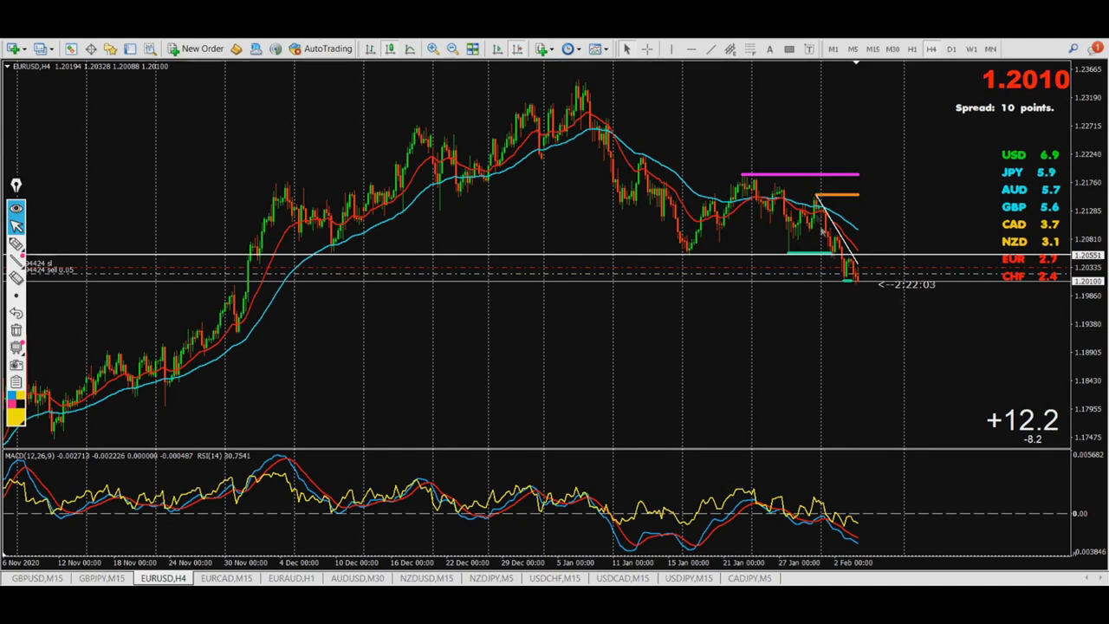
- Outline the first two EURUSD H4 rallies in yellow with upward arrows and bound the pullback after each with short lines
click(16, 243)
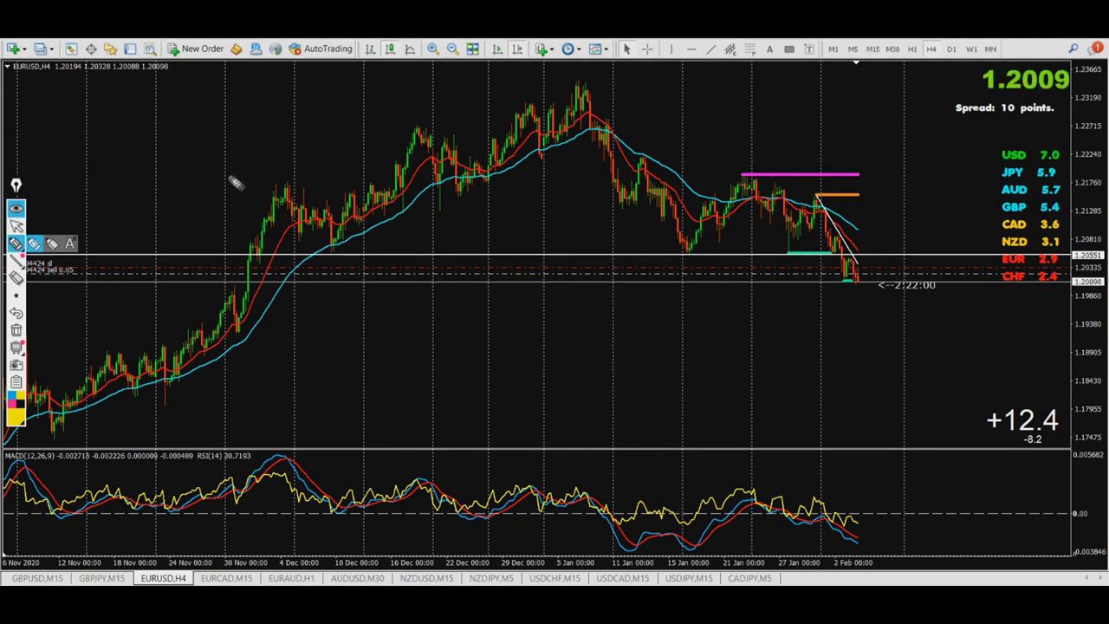
mouse_move(253, 170)
mouse_down()
mouse_move(309, 186)
mouse_move(285, 340)
mouse_move(222, 178)
mouse_move(224, 150)
mouse_up()
mouse_move(230, 276)
mouse_down()
mouse_move(243, 208)
mouse_move(351, 212)
mouse_up()
drag(294, 237, 344, 236)
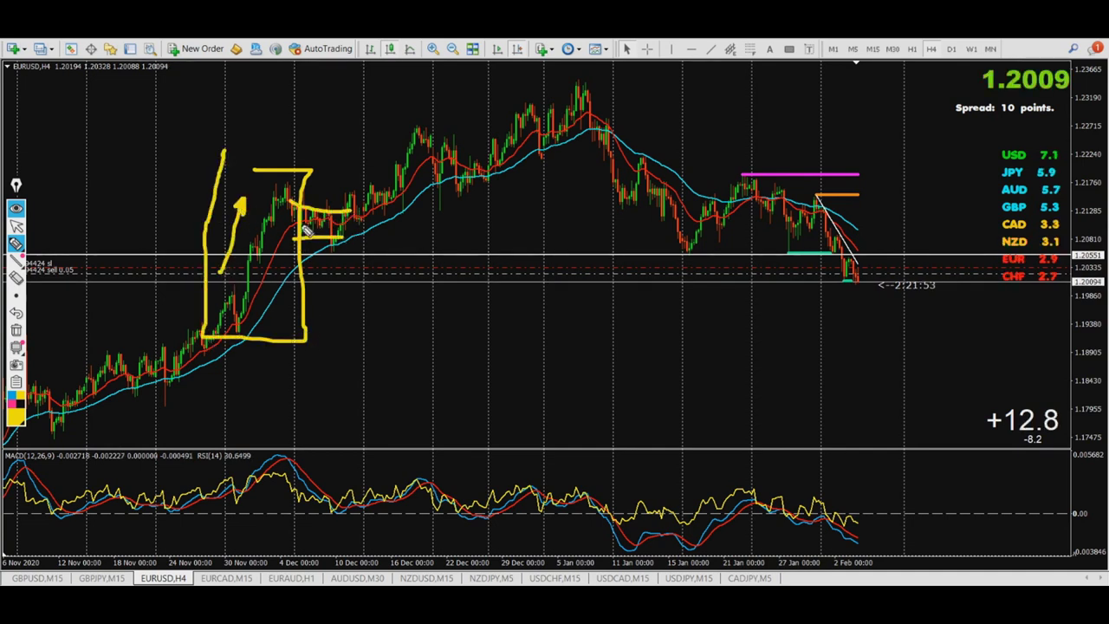
mouse_move(359, 165)
mouse_down()
mouse_move(397, 113)
mouse_move(406, 255)
mouse_move(385, 254)
mouse_up()
drag(433, 134, 497, 143)
drag(441, 205, 502, 203)
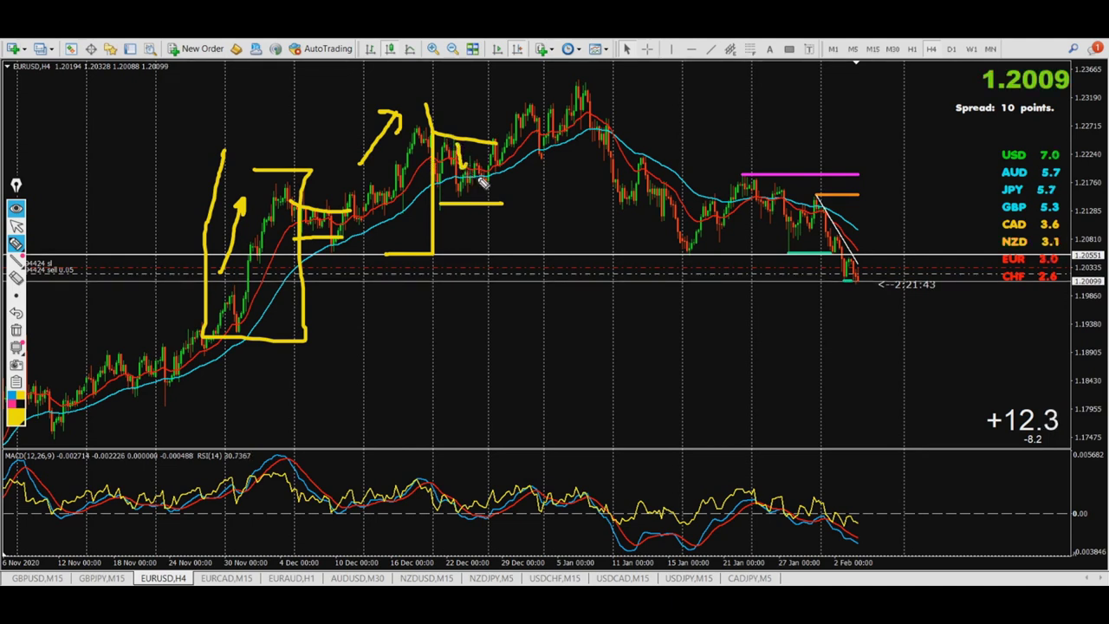
- Mark the final rally's base and top in yellow, and the two falling legs after the January peak with downward strokes and level lines
drag(487, 171, 537, 176)
drag(482, 84, 591, 94)
drag(501, 165, 541, 119)
drag(577, 202, 630, 202)
mouse_move(572, 123)
mouse_down()
mouse_move(605, 193)
mouse_move(686, 168)
mouse_up()
drag(648, 246, 693, 254)
drag(659, 175, 684, 223)
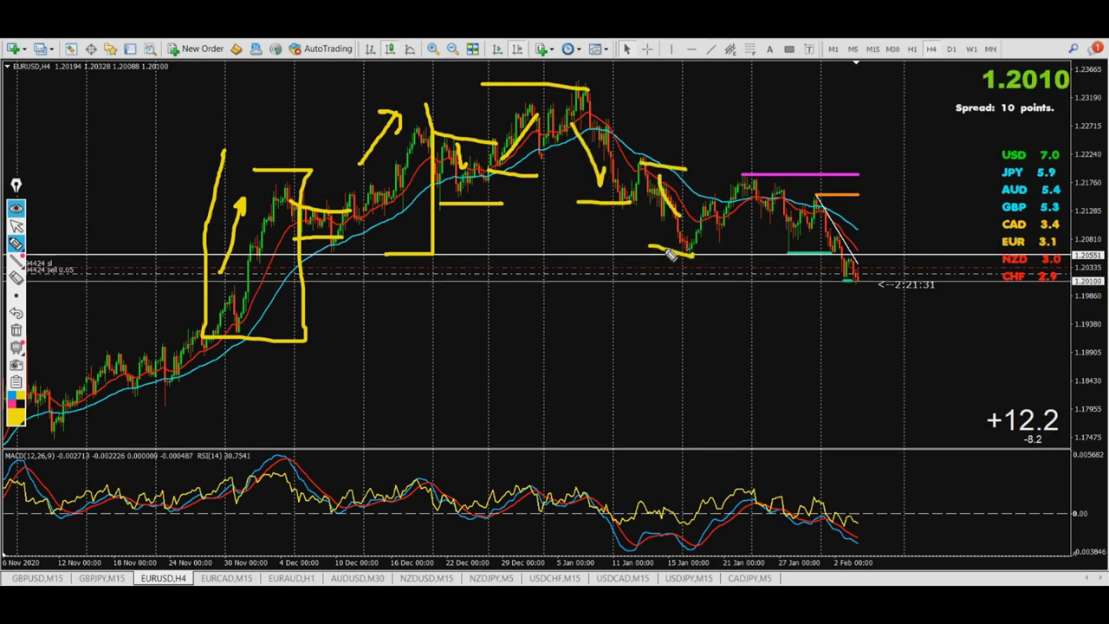
- Mark the early-December support level, trace the late-January rise and fall, add a downward arrow at the newest drop, and clear the ink
drag(327, 251, 381, 255)
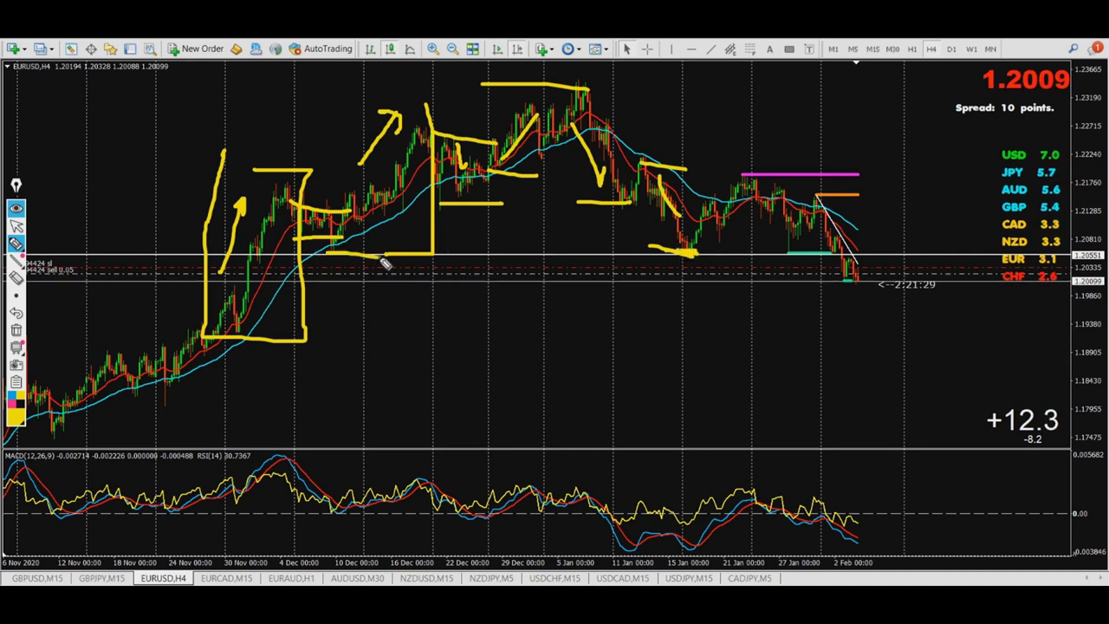
mouse_move(687, 247)
mouse_down()
mouse_move(747, 185)
mouse_move(785, 245)
mouse_up()
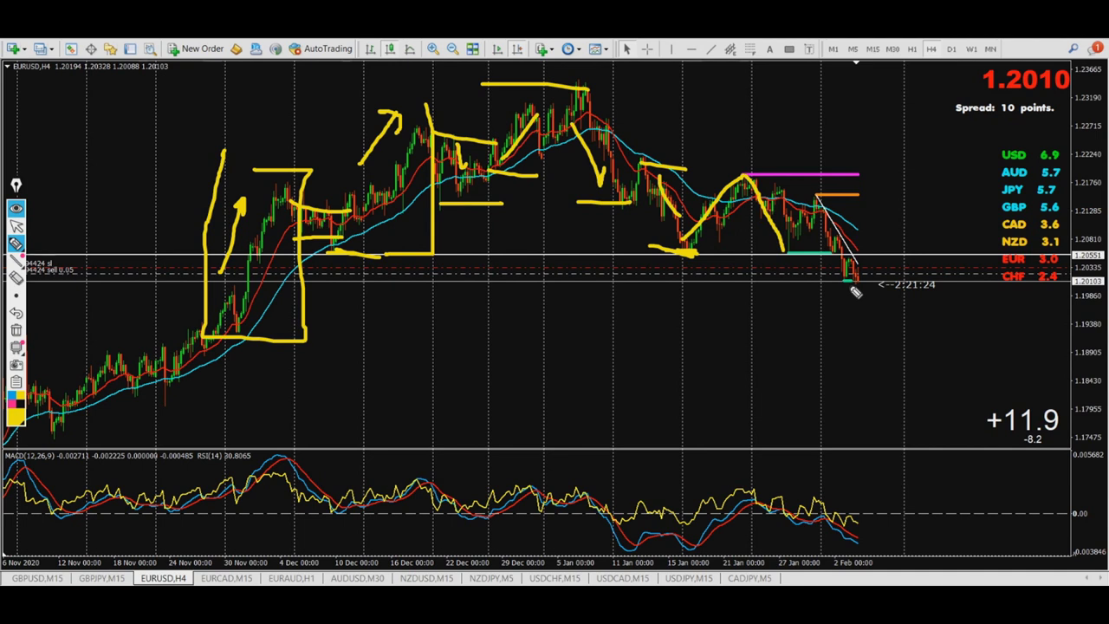
drag(832, 191, 841, 218)
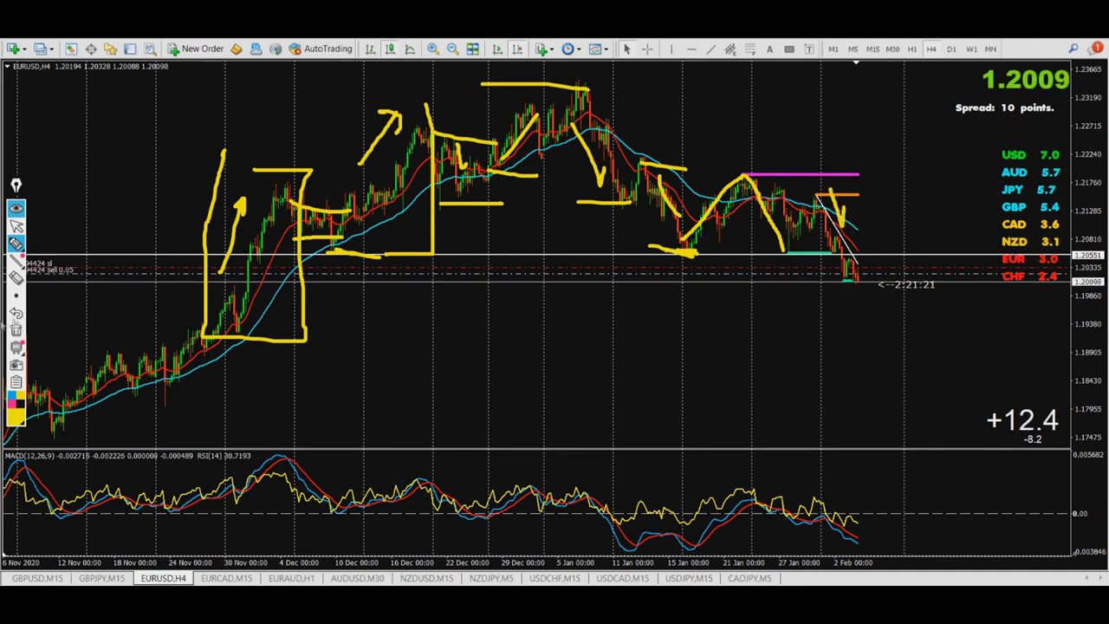
click(17, 329)
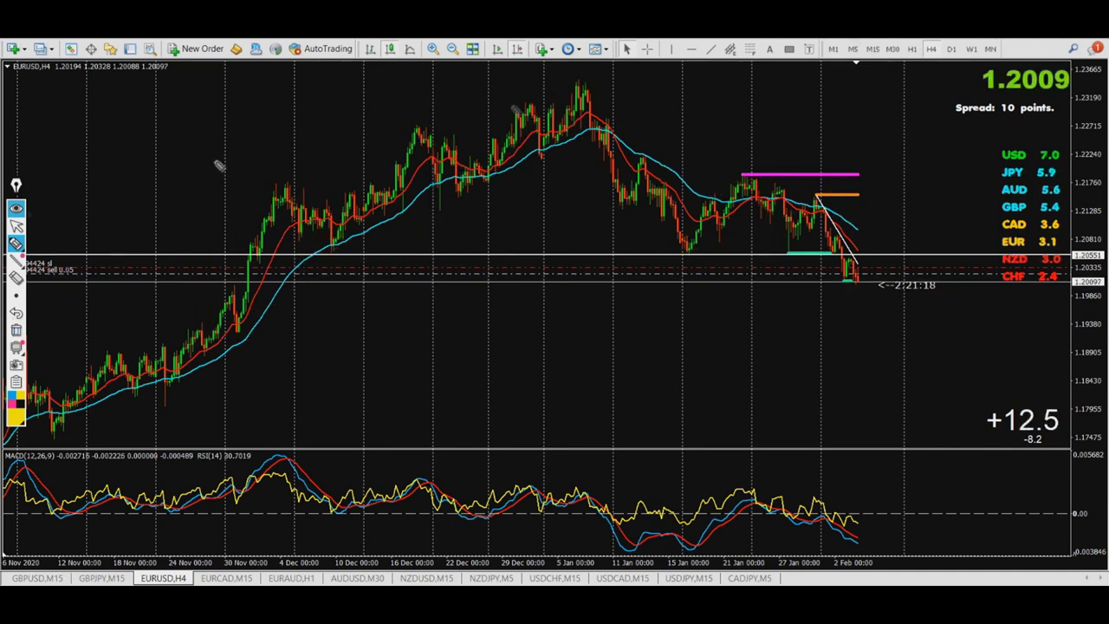
- On the EURUSD M30 chart, mark the sell entry level with a short yellow line
click(892, 50)
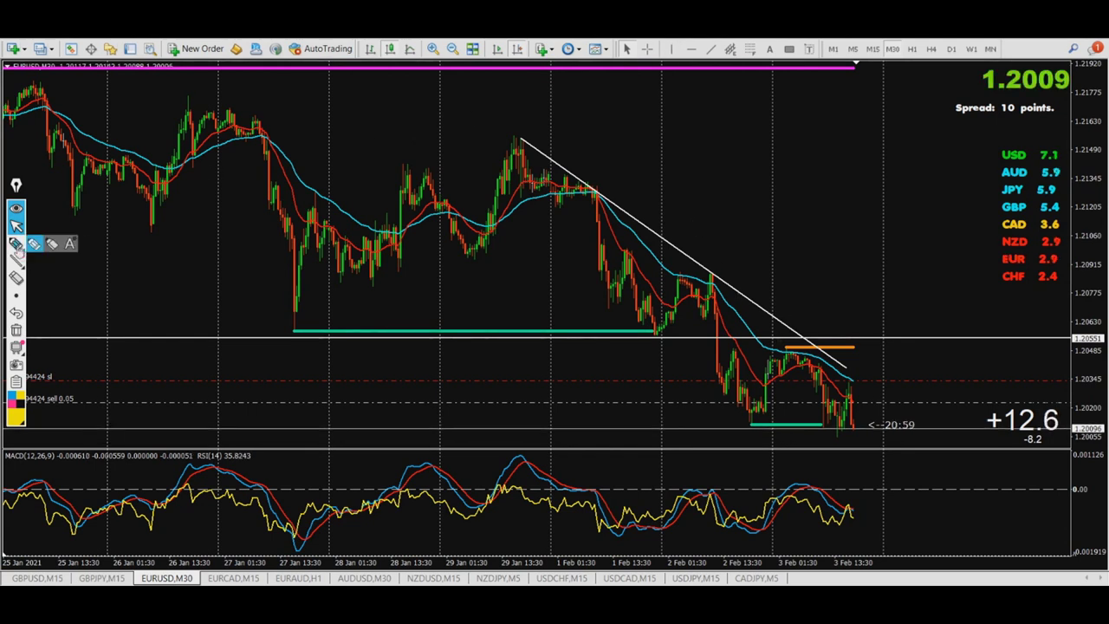
click(33, 244)
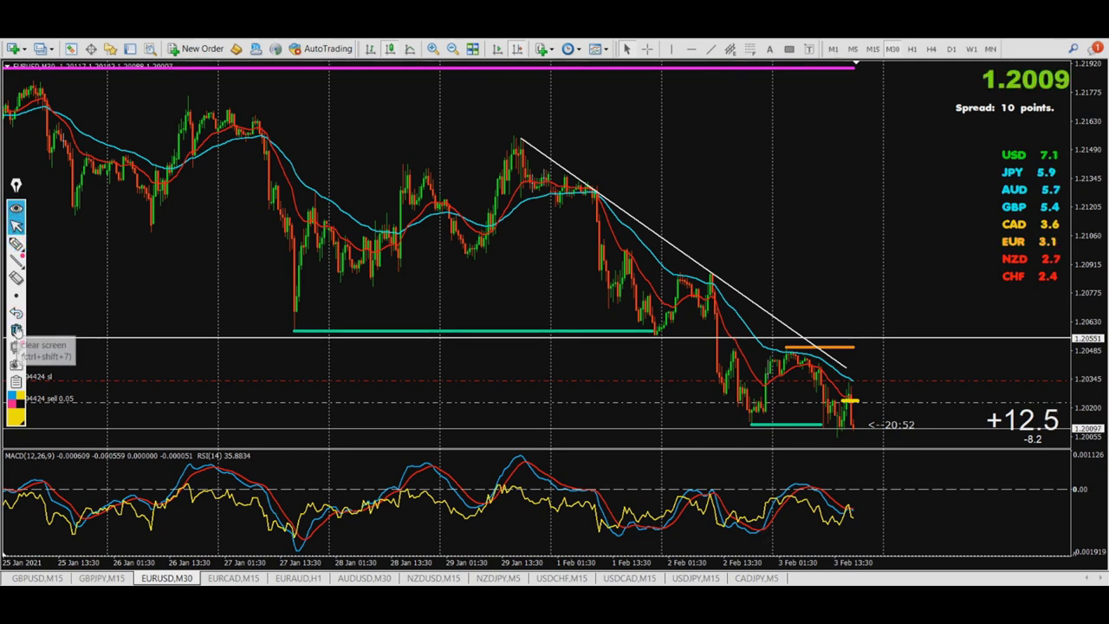
- On the EURUSD M5 chart, mark the swing high and prior low in yellow, trace the decline and rebound to the entry, and clear the ink
click(853, 49)
click(518, 49)
scroll(526, 109, up, 2)
click(16, 243)
drag(447, 251, 534, 246)
drag(247, 414, 318, 414)
mouse_move(468, 247)
mouse_down()
mouse_move(669, 340)
mouse_move(771, 424)
mouse_up()
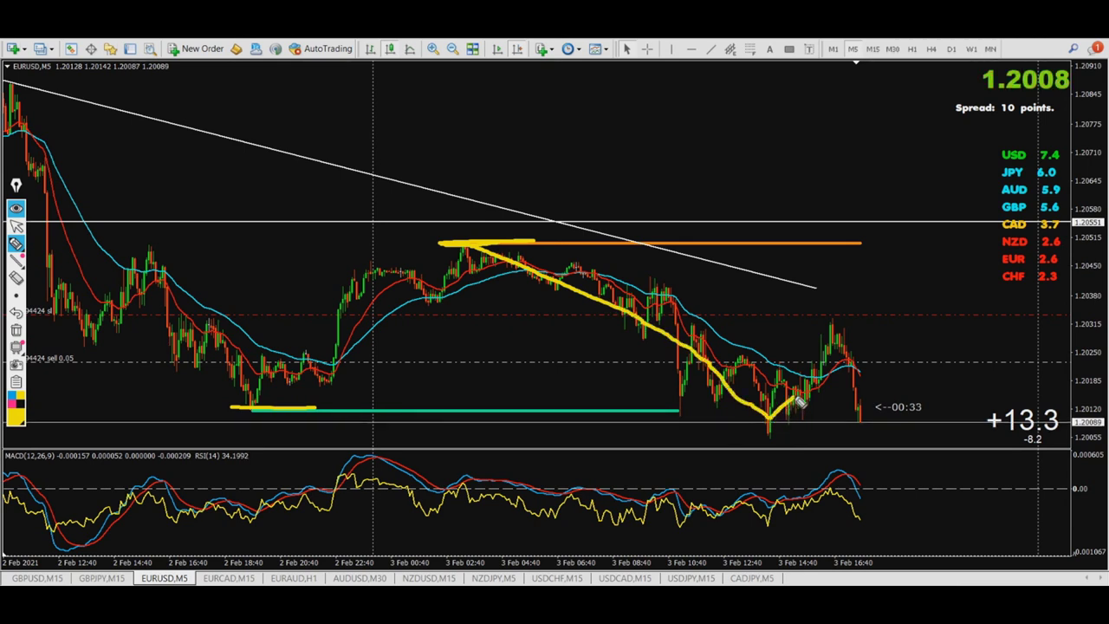
mouse_move(814, 379)
mouse_down()
mouse_move(833, 343)
mouse_move(856, 331)
mouse_move(857, 353)
mouse_up()
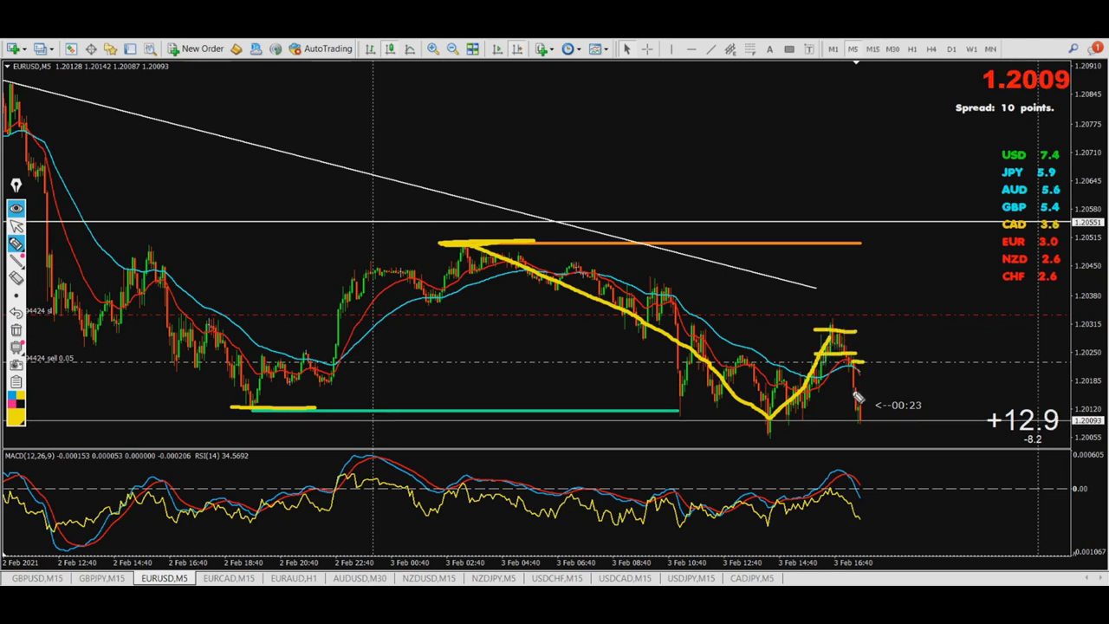
key(Escape)
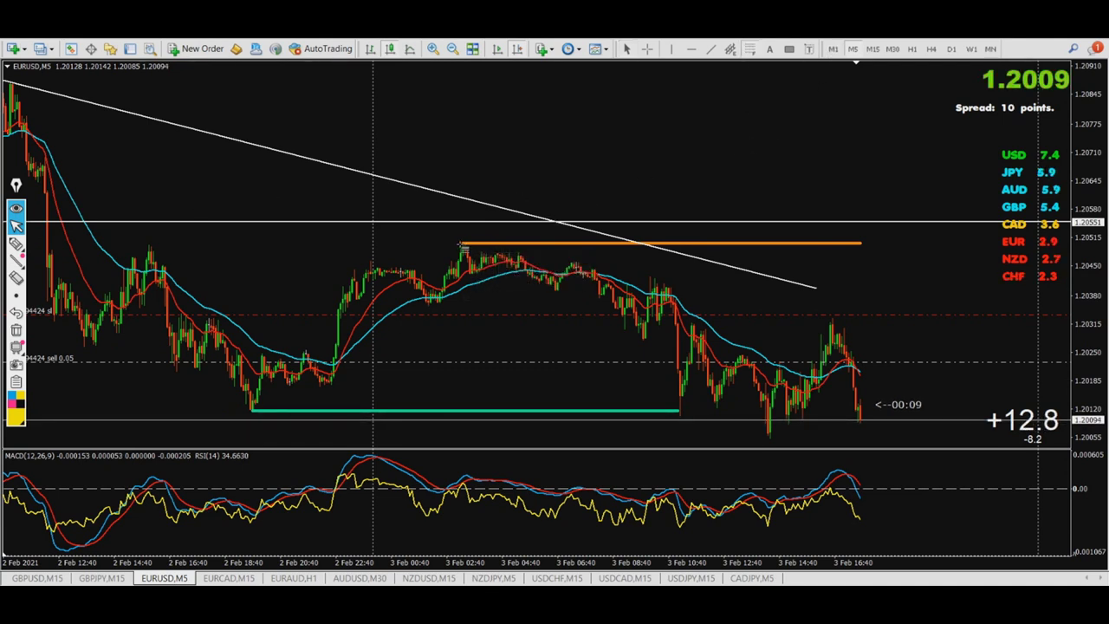
- Draw a Fibonacci retracement from the M5 swing high to the latest low, plus white trendlines along the decline and the rebound
drag(464, 245, 517, 442)
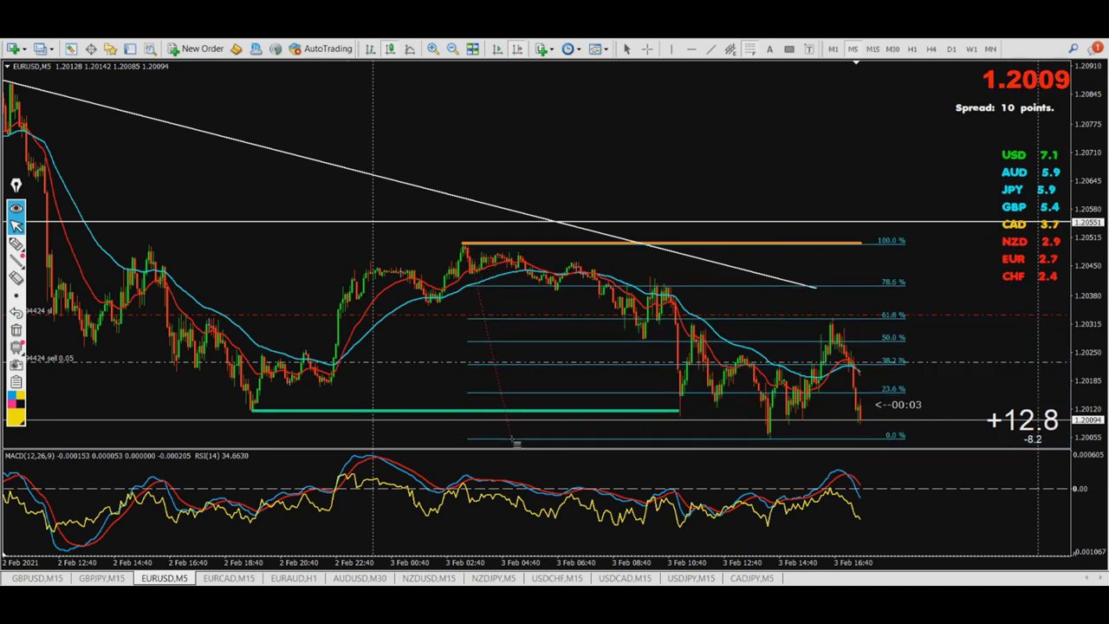
mouse_move(767, 443)
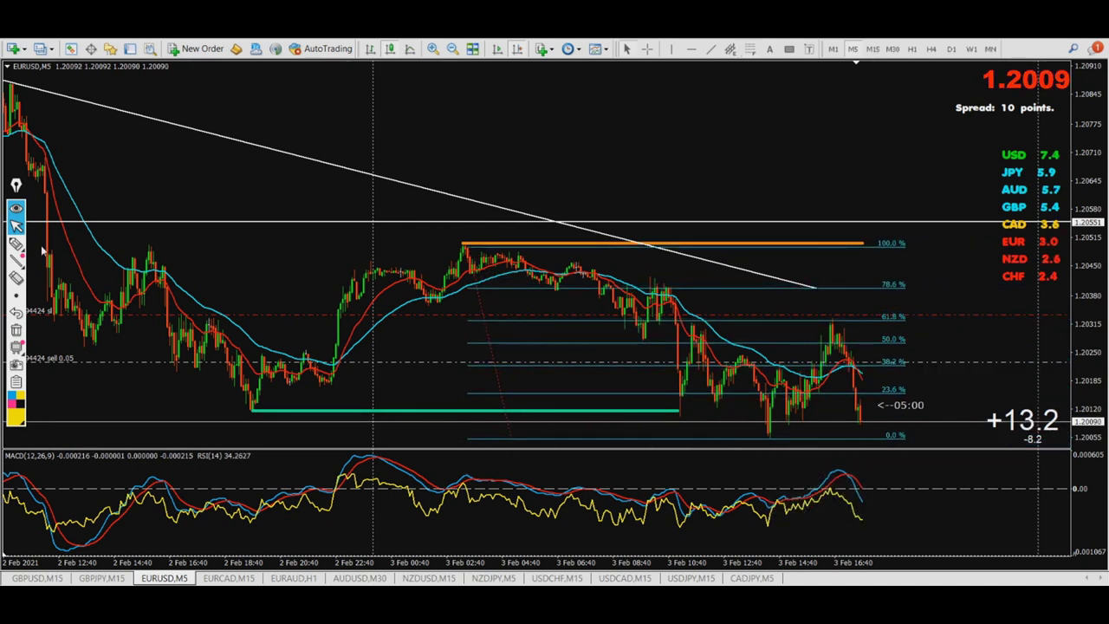
drag(464, 245, 769, 440)
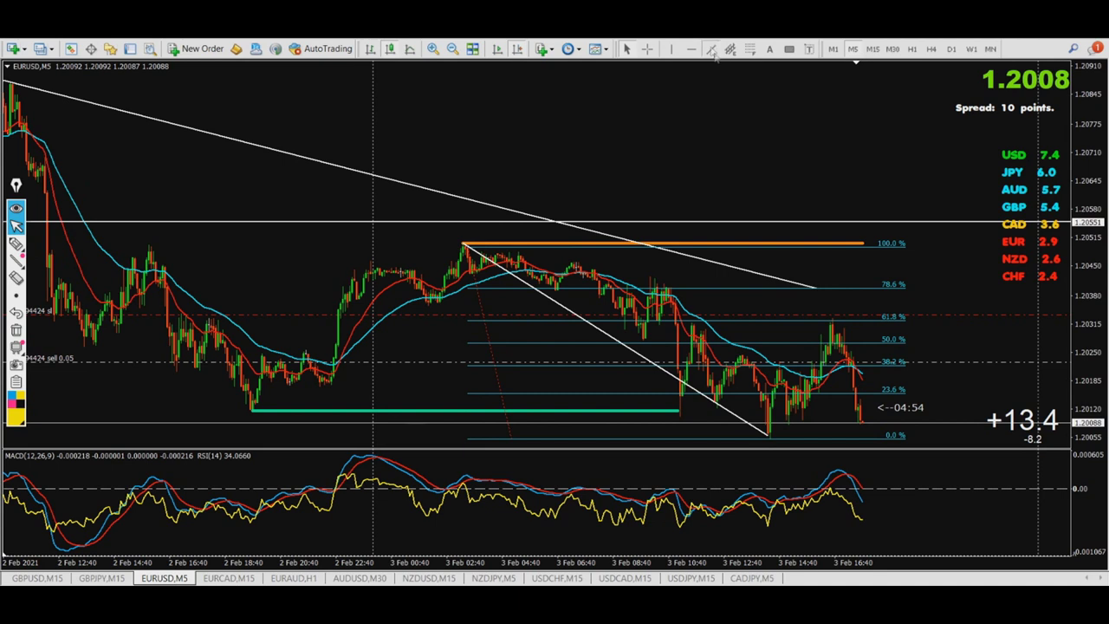
drag(779, 418, 834, 320)
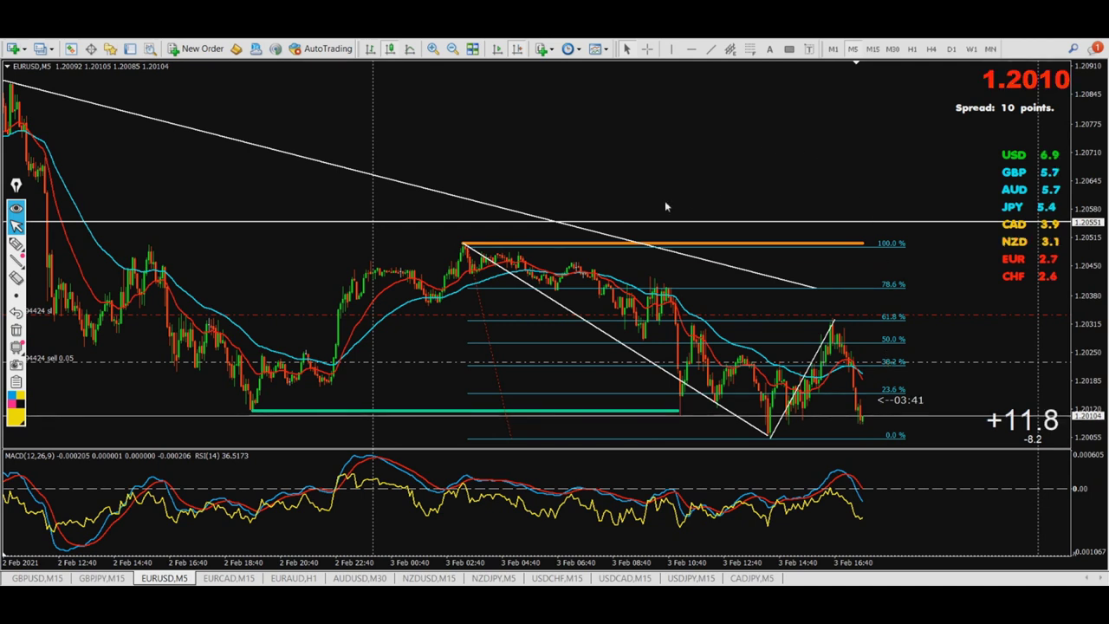
- On the GBPJPY H4 chart, circle the latest candles in yellow and bound their pullback with two falling lines
click(101, 578)
click(932, 49)
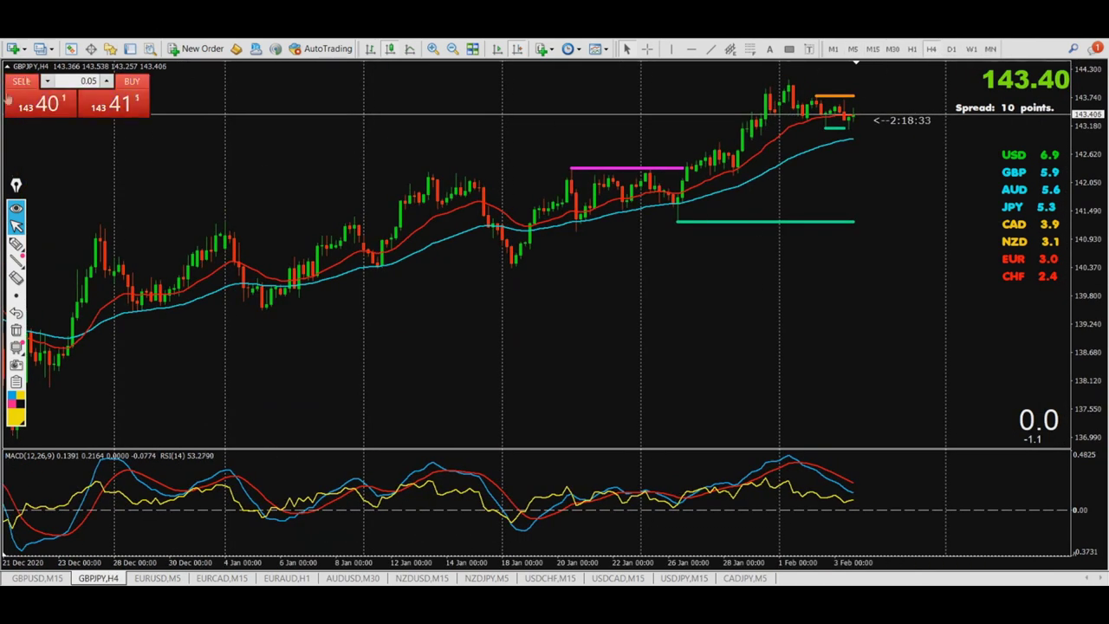
click(15, 244)
mouse_move(769, 74)
mouse_down()
mouse_move(879, 108)
mouse_move(773, 165)
mouse_move(758, 54)
mouse_move(853, 104)
mouse_up()
drag(783, 121, 839, 136)
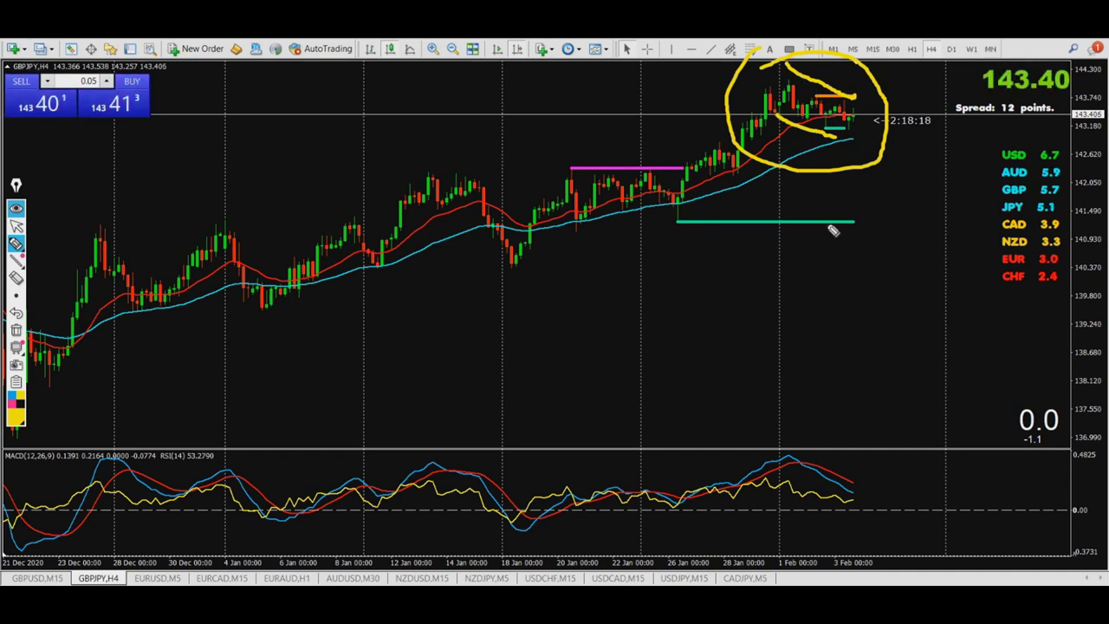
- Add a falling yellow arrow along the GBPJPY H4 pullback and clear all ink from the chart
mouse_move(790, 93)
mouse_down()
mouse_move(834, 116)
mouse_move(822, 100)
mouse_move(817, 126)
mouse_up()
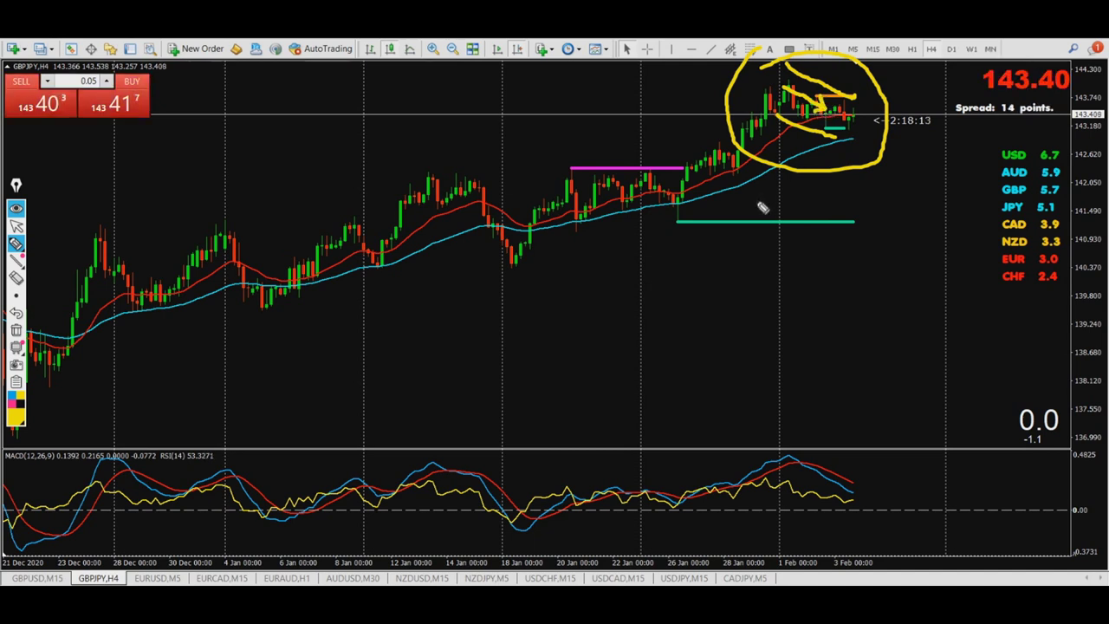
click(16, 225)
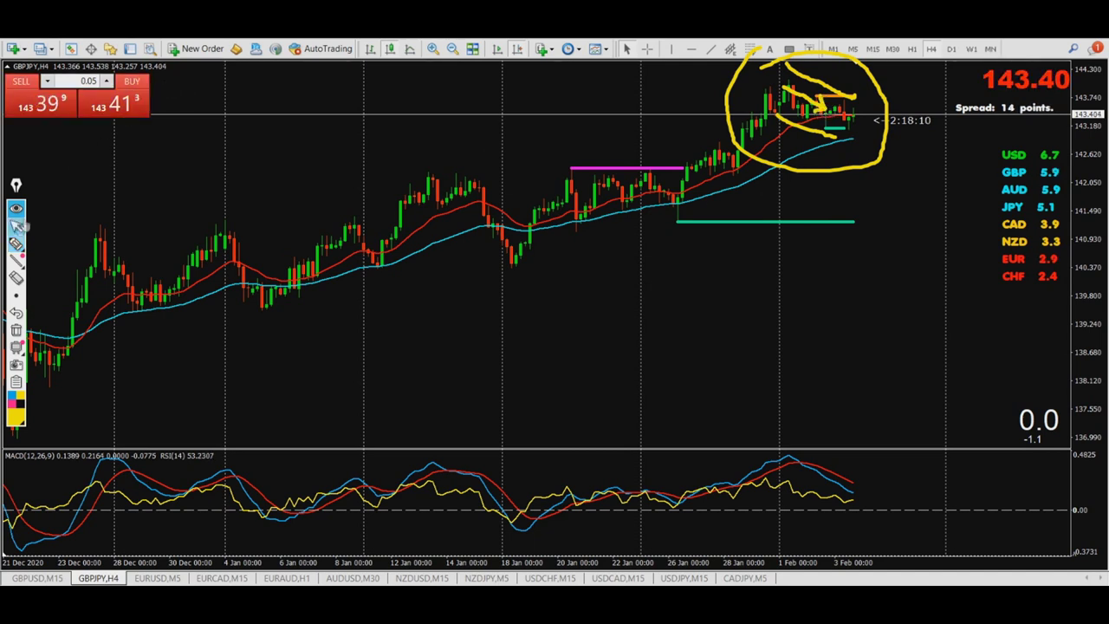
click(16, 330)
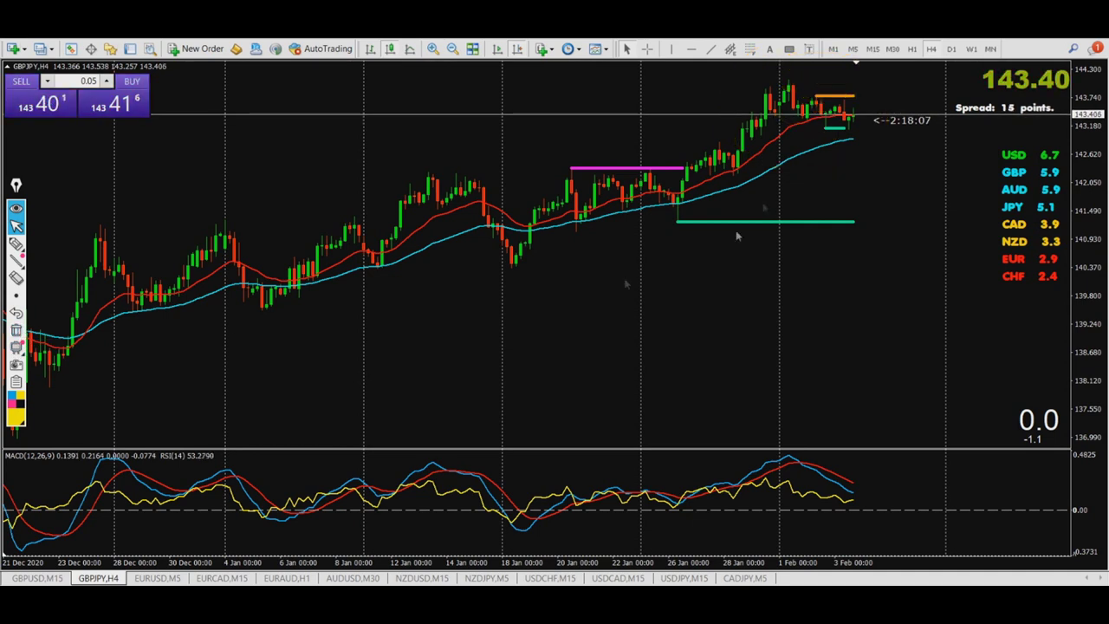
- On the GBPJPY M30 chart, draw a falling trendline from the 1 Feb high and a Fibonacci retracement from the 3 Feb swing high to the low
click(893, 49)
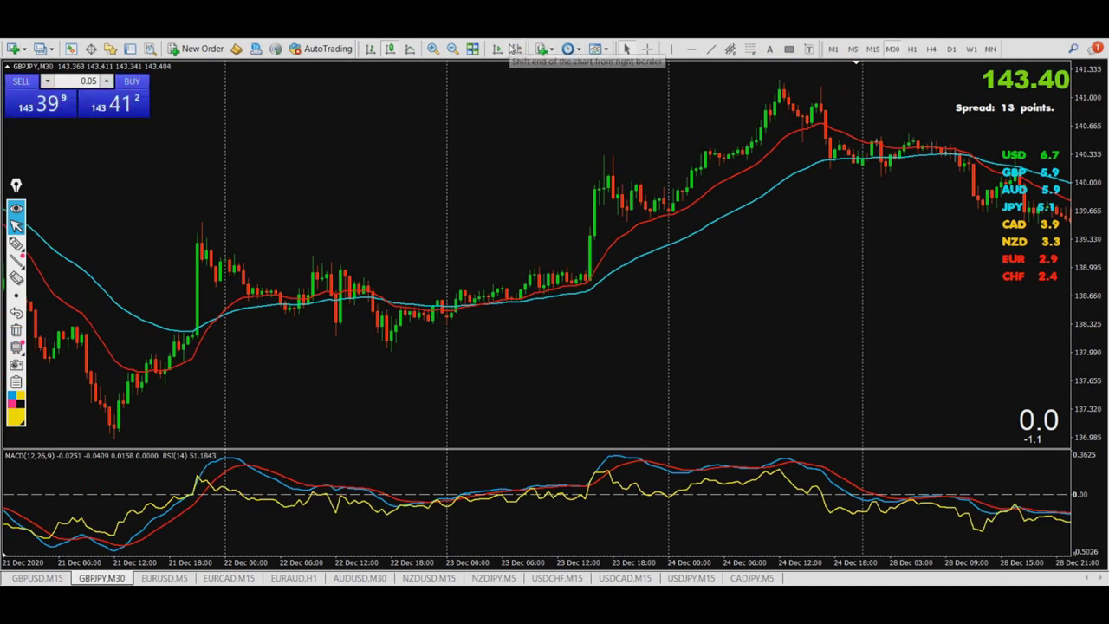
click(710, 50)
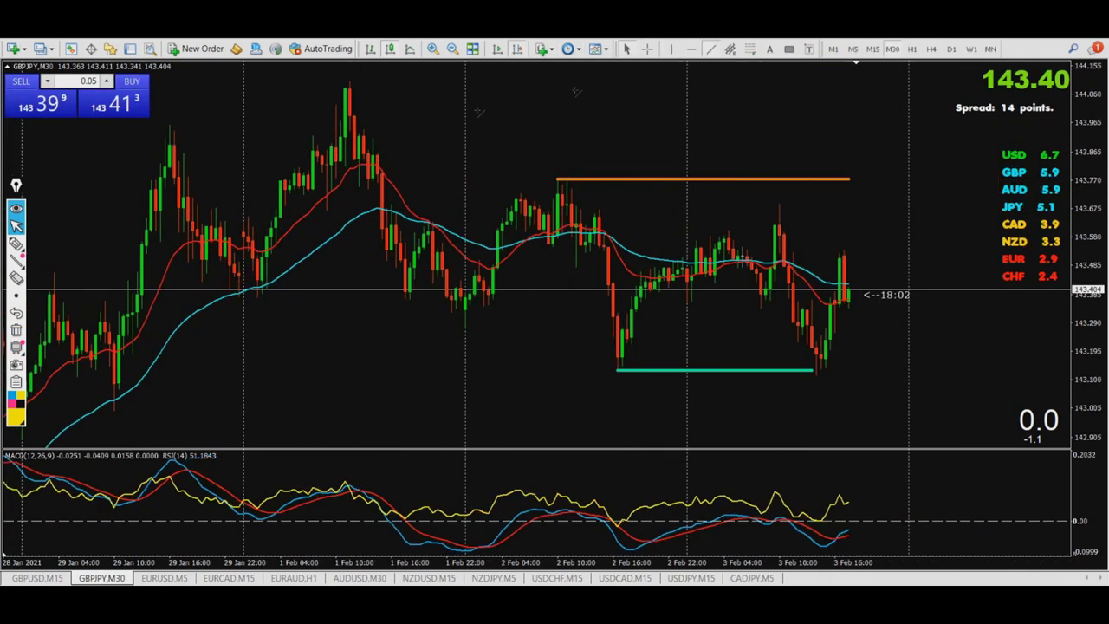
drag(350, 83, 979, 256)
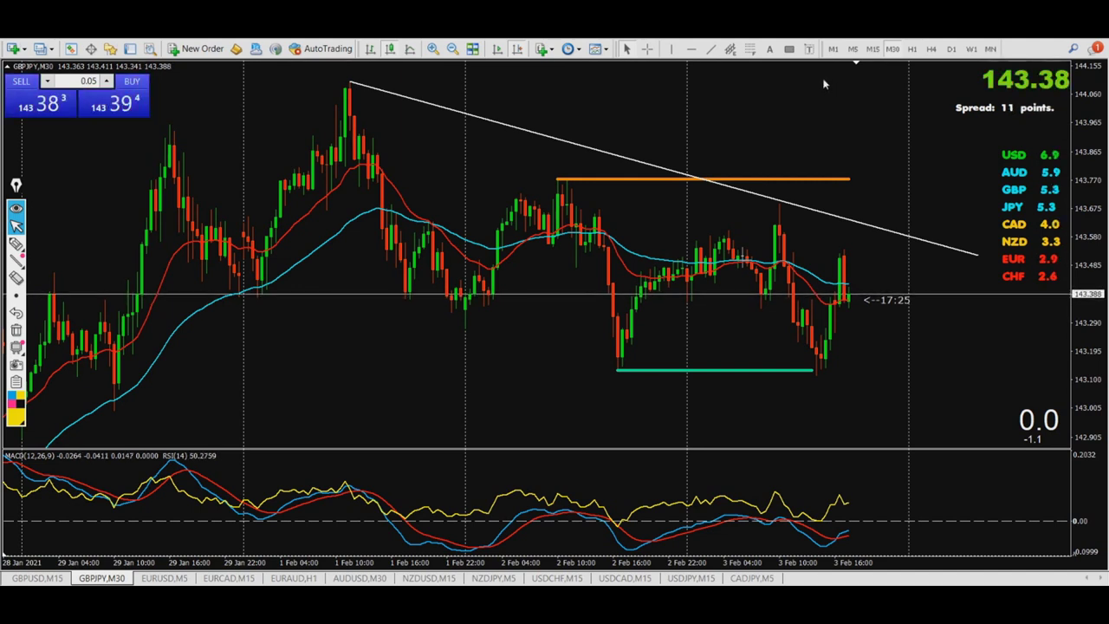
drag(781, 203, 795, 373)
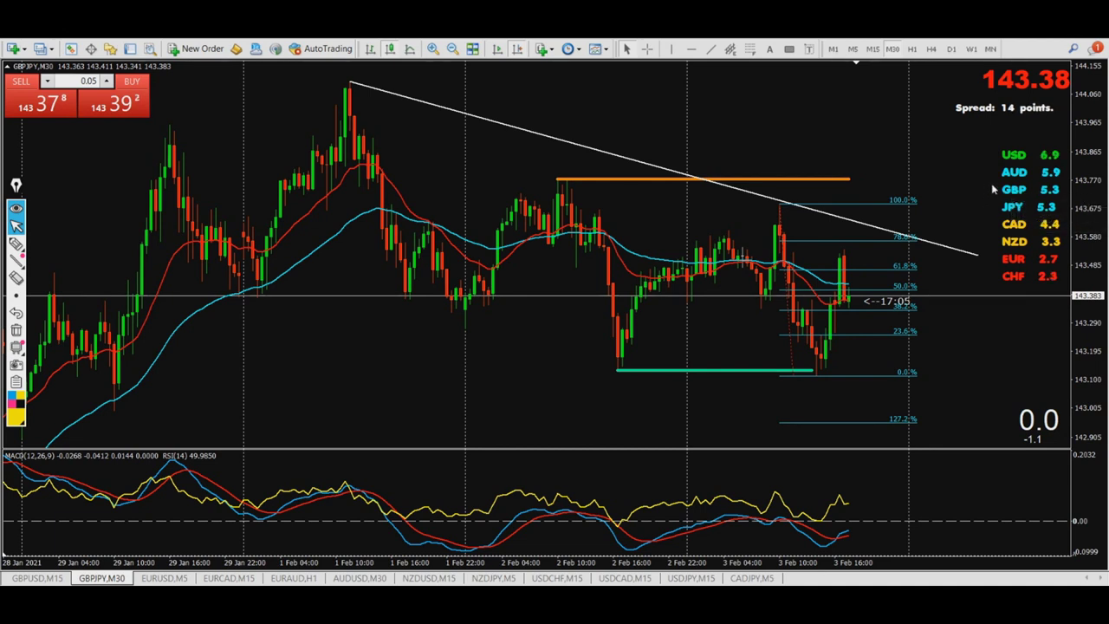
- Close the open 0.05-lot EURUSD sell position from its entry line on the M5 chart
click(164, 578)
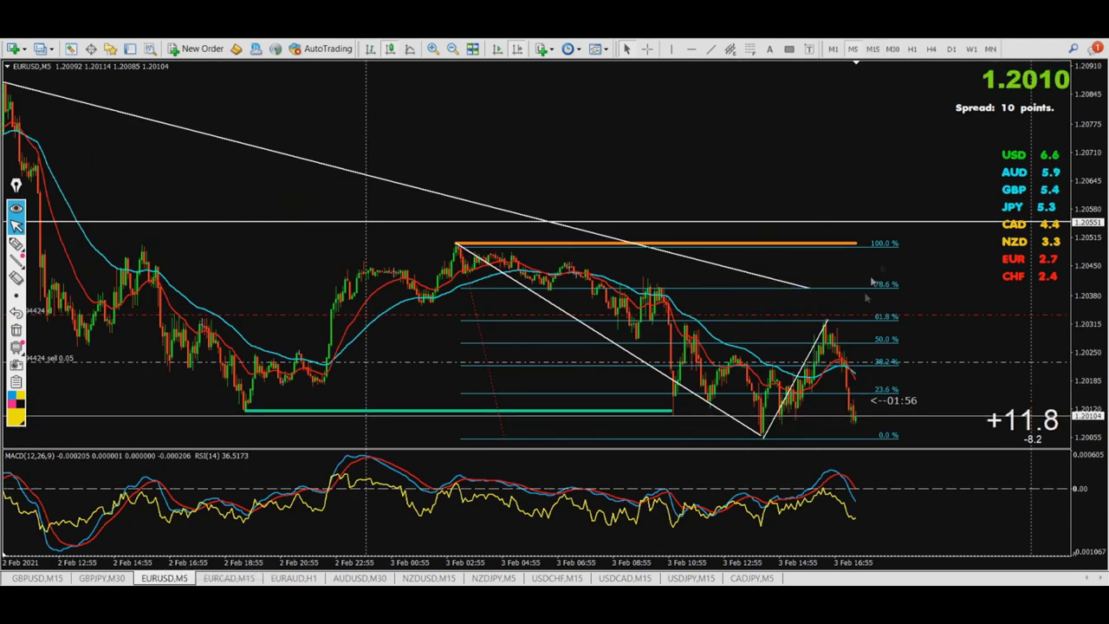
right_click(934, 362)
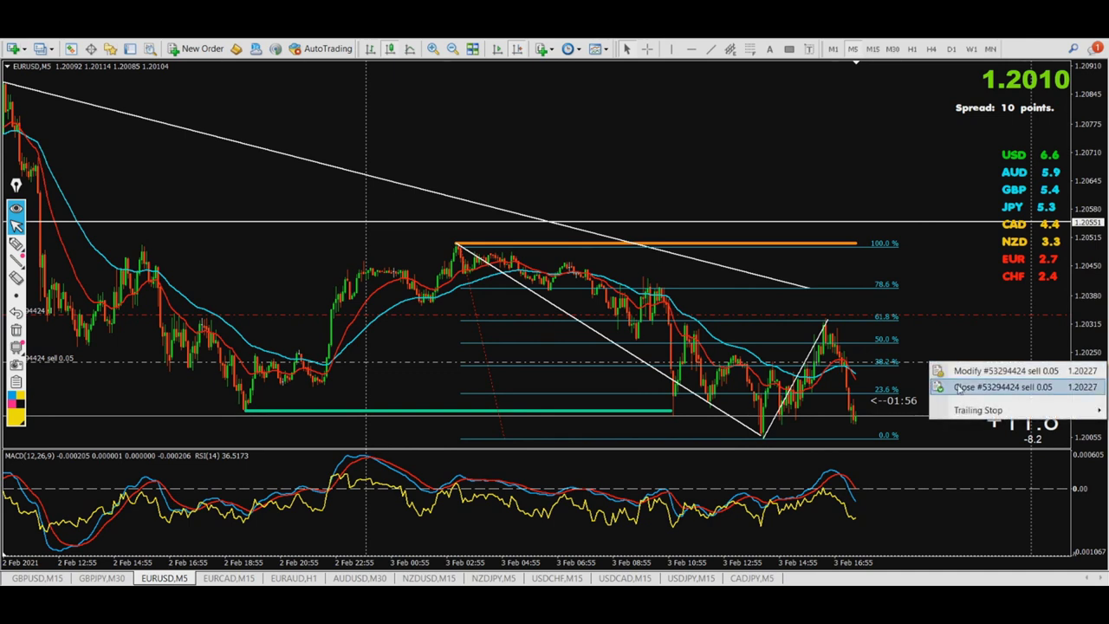
click(958, 384)
- Close the open GBPUSD sell position from its entry line on the M15 chart
key(ctrl+Tab)
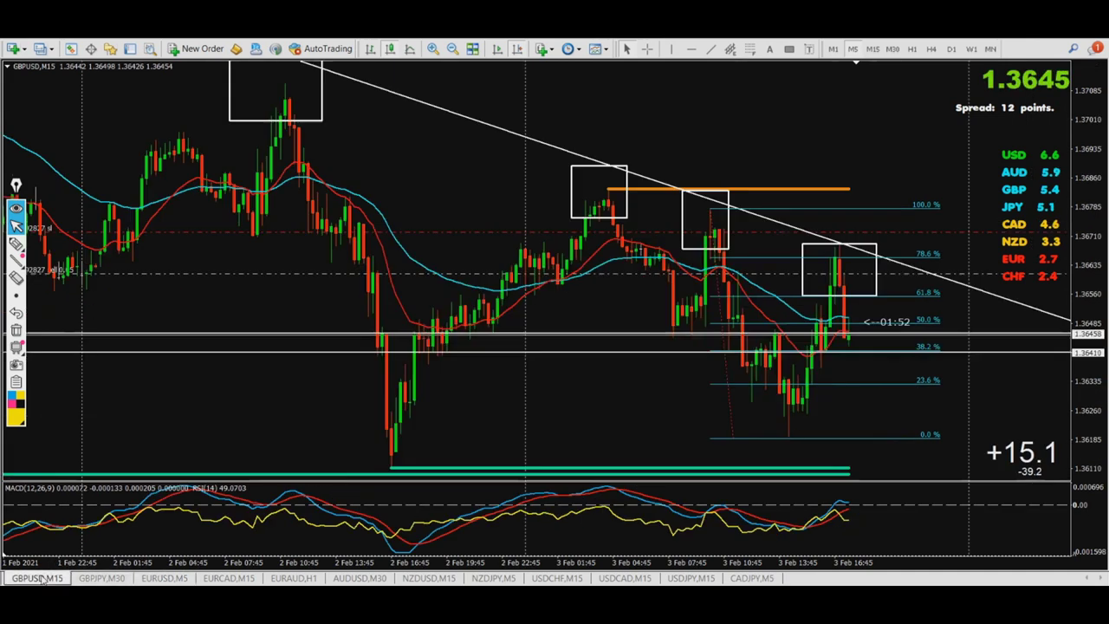
right_click(414, 277)
click(468, 300)
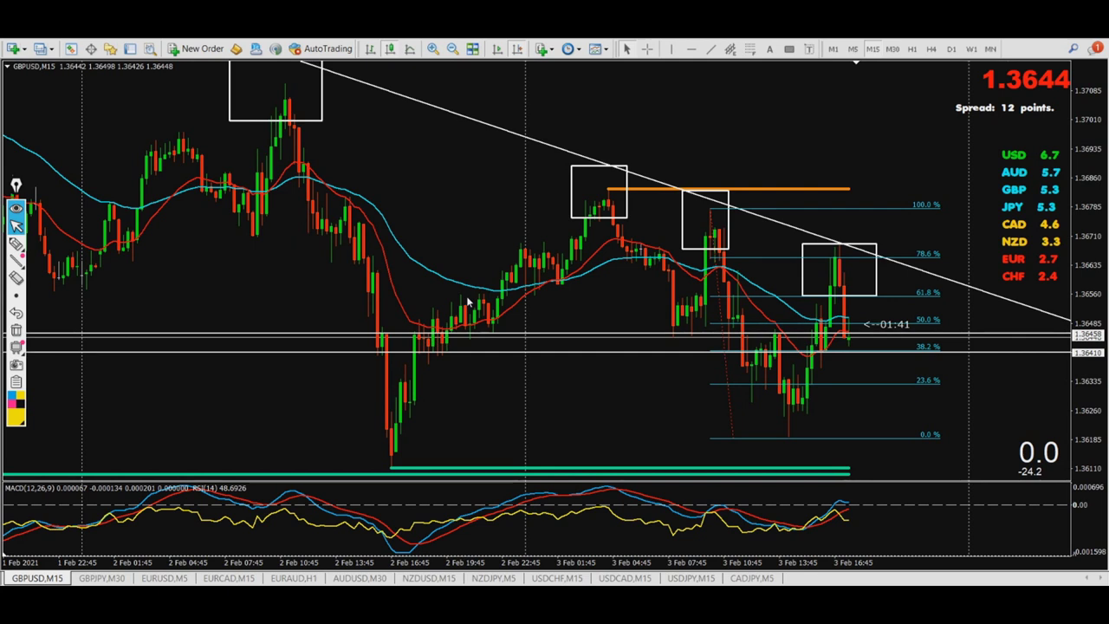
- Close the open 0.01-lot EURCAD sell position from its entry line on the M15 chart
click(228, 578)
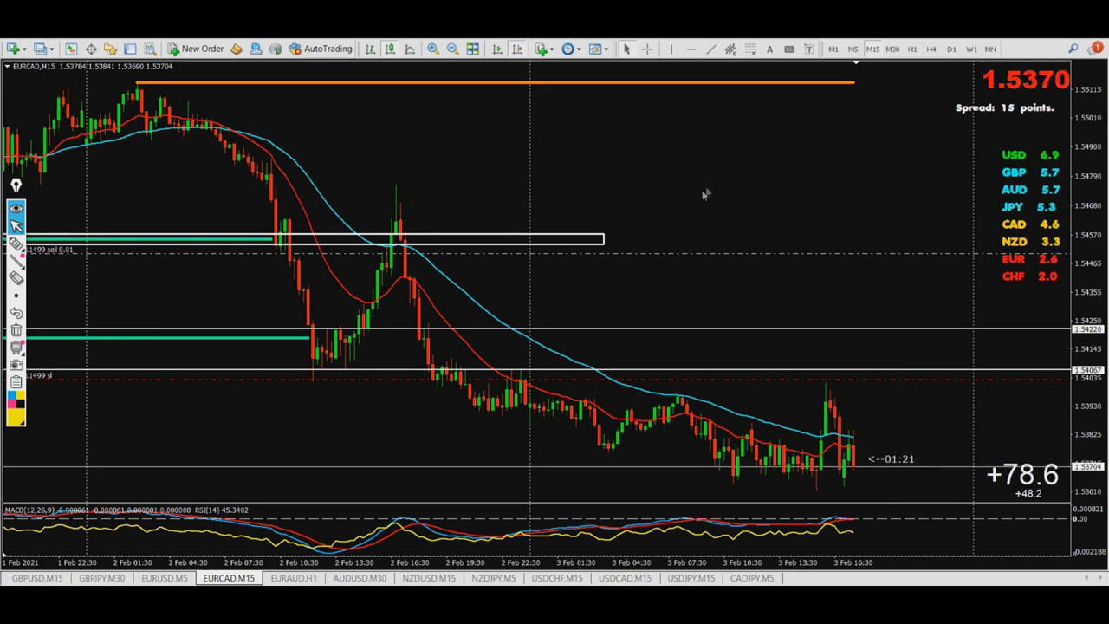
right_click(674, 258)
click(701, 277)
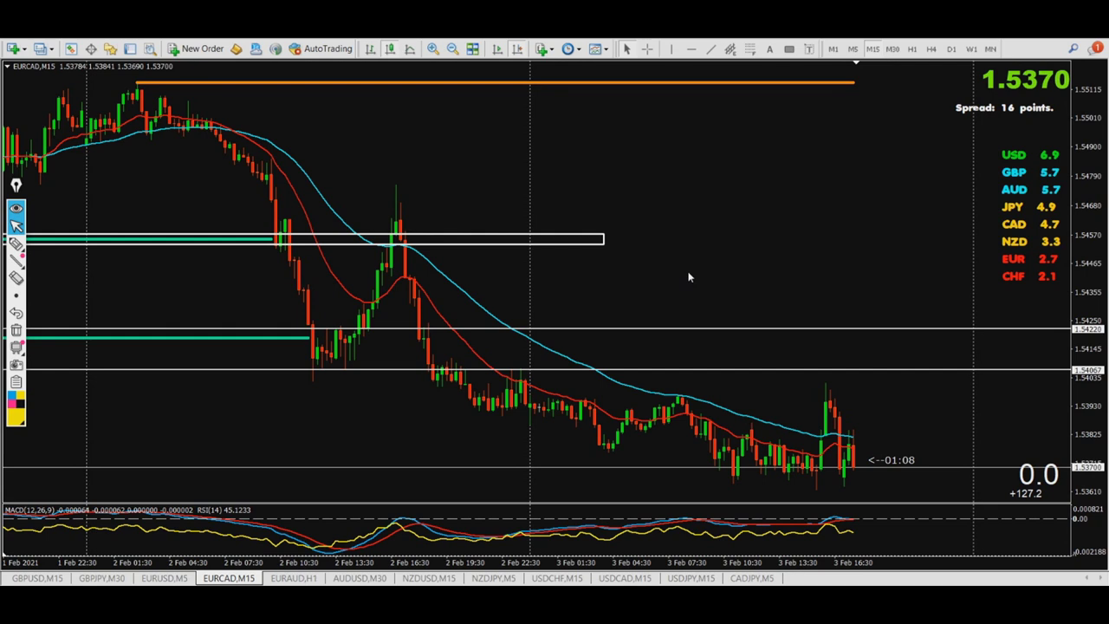
- On the EURCAD H4 chart, draw yellow arrows along the early decline, the late-January rally and the latest fall
text(H4)
key(Return)
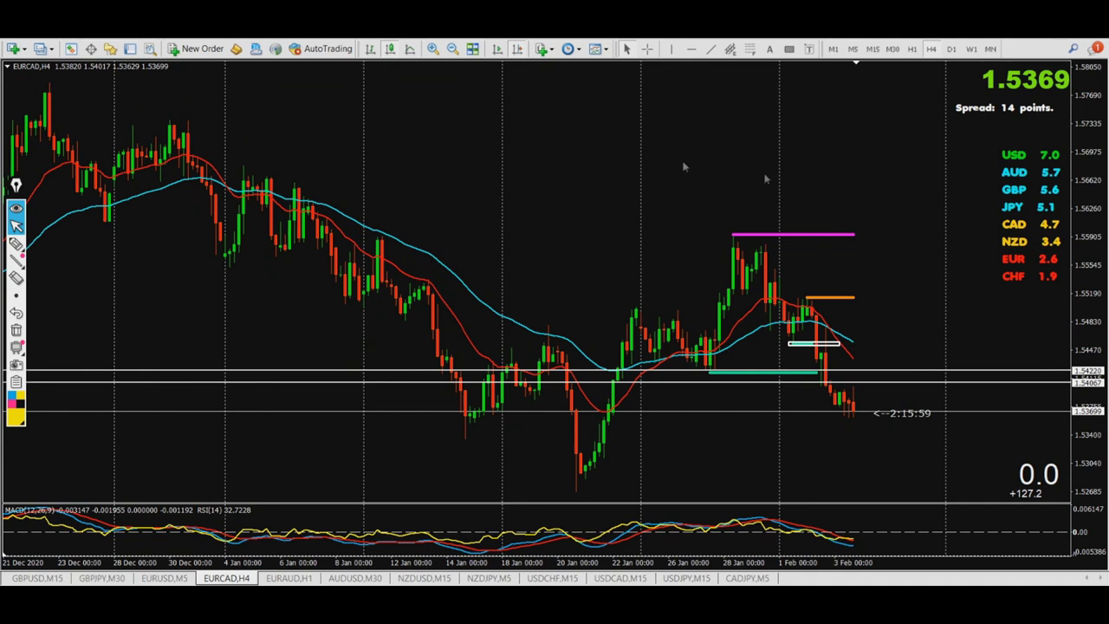
click(15, 244)
mouse_move(806, 201)
mouse_down()
mouse_move(854, 271)
mouse_move(840, 269)
mouse_up()
drag(182, 107, 358, 227)
mouse_move(576, 416)
mouse_down()
mouse_move(691, 258)
mouse_move(680, 282)
mouse_move(699, 284)
mouse_up()
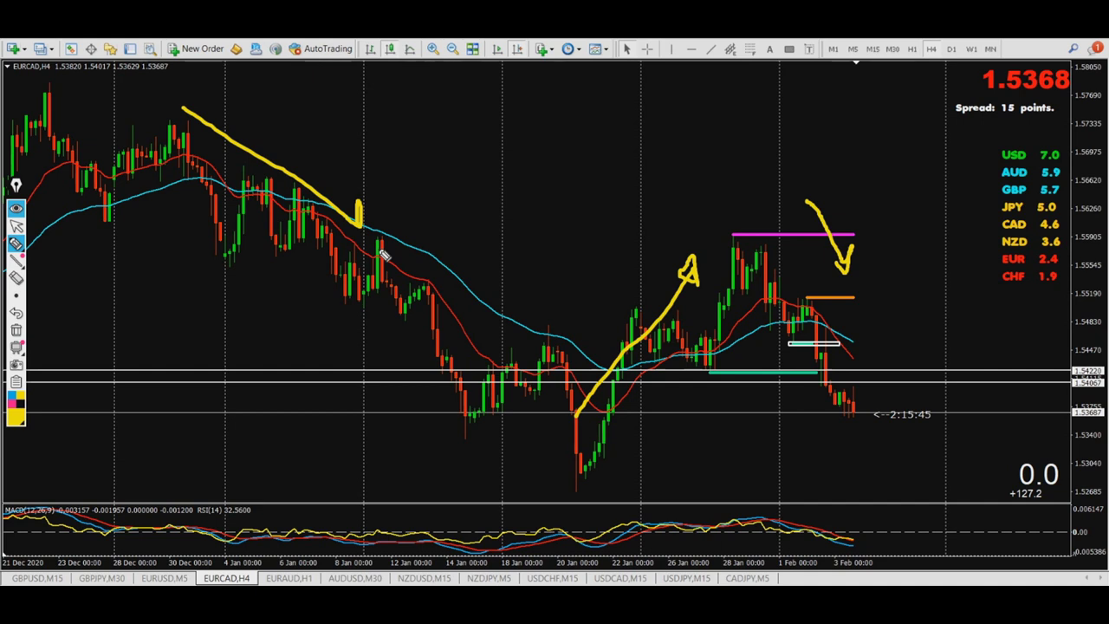
drag(762, 201, 825, 268)
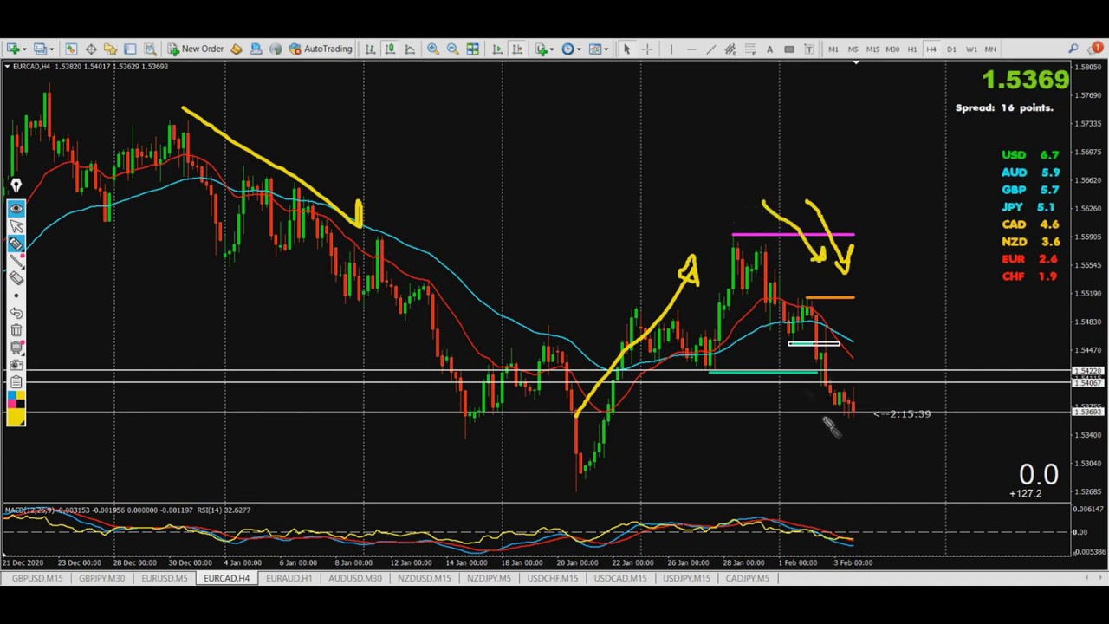
- Trace the magenta H4 resistance in yellow, add a falling arrow from it, and clear the ink
drag(705, 234, 864, 234)
drag(742, 234, 785, 300)
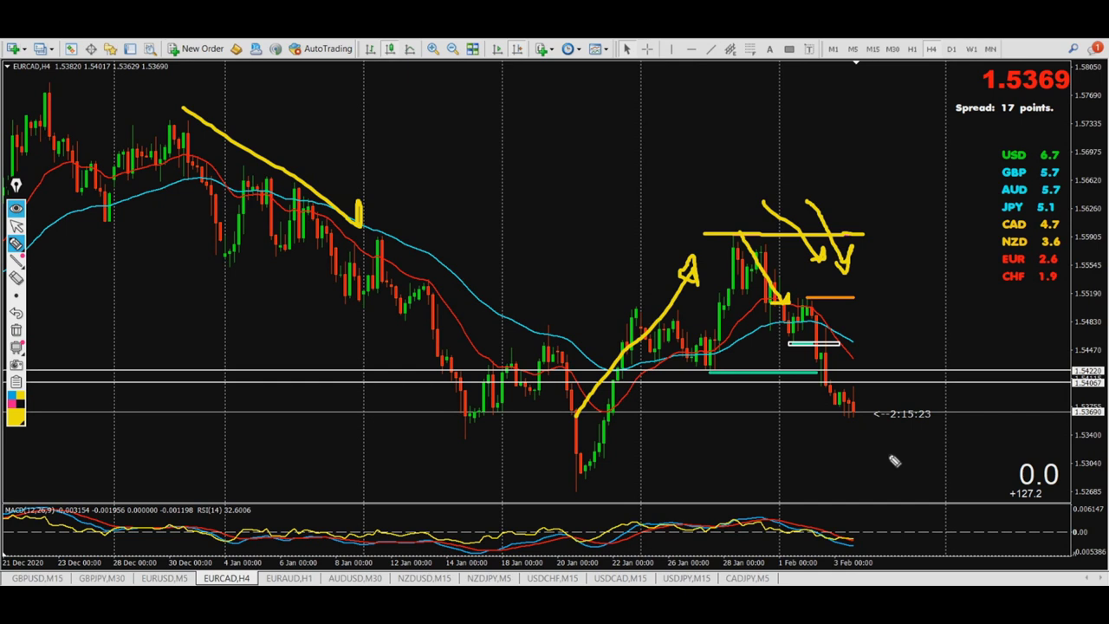
key(Escape)
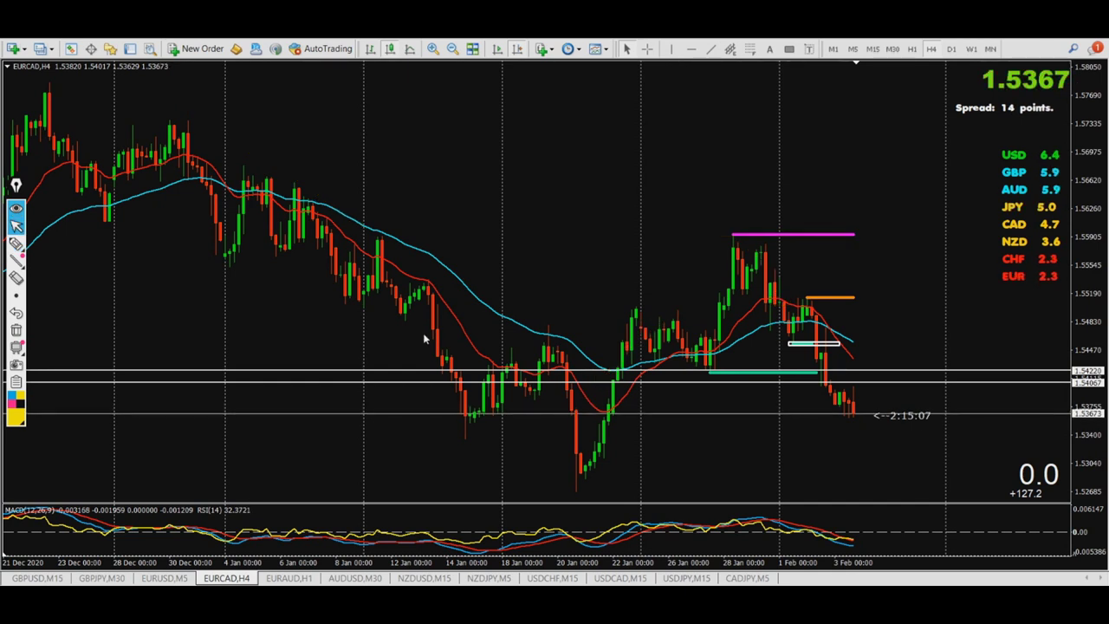
- On the EURCAD M30 chart, draw a falling trendline across the swing highs and a rectangle around the 2 Feb rebound peak
click(892, 49)
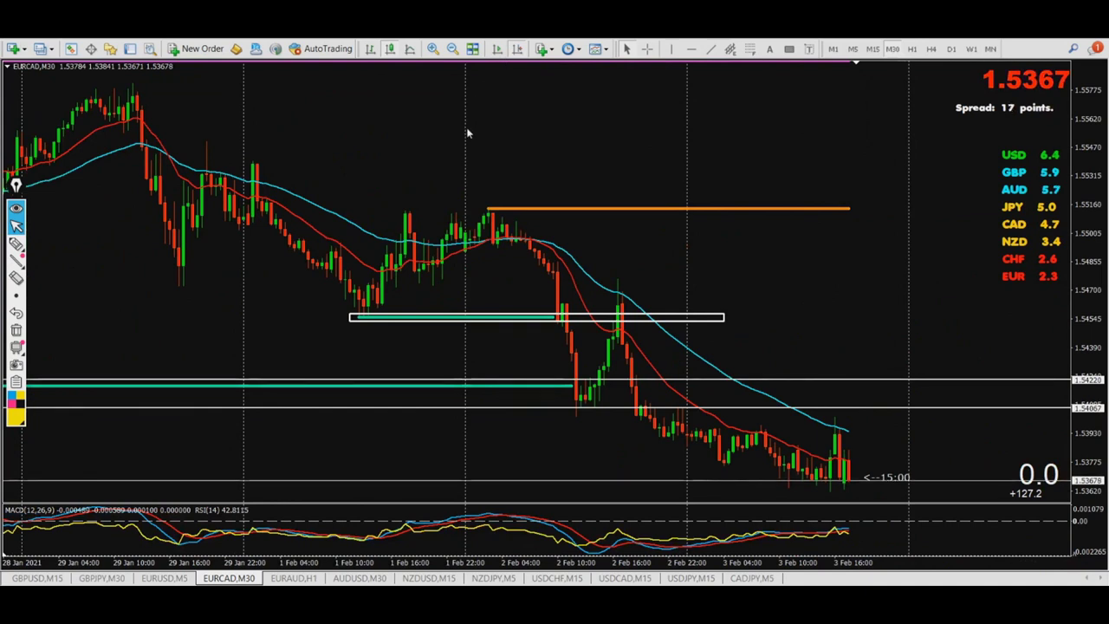
drag(135, 84, 952, 377)
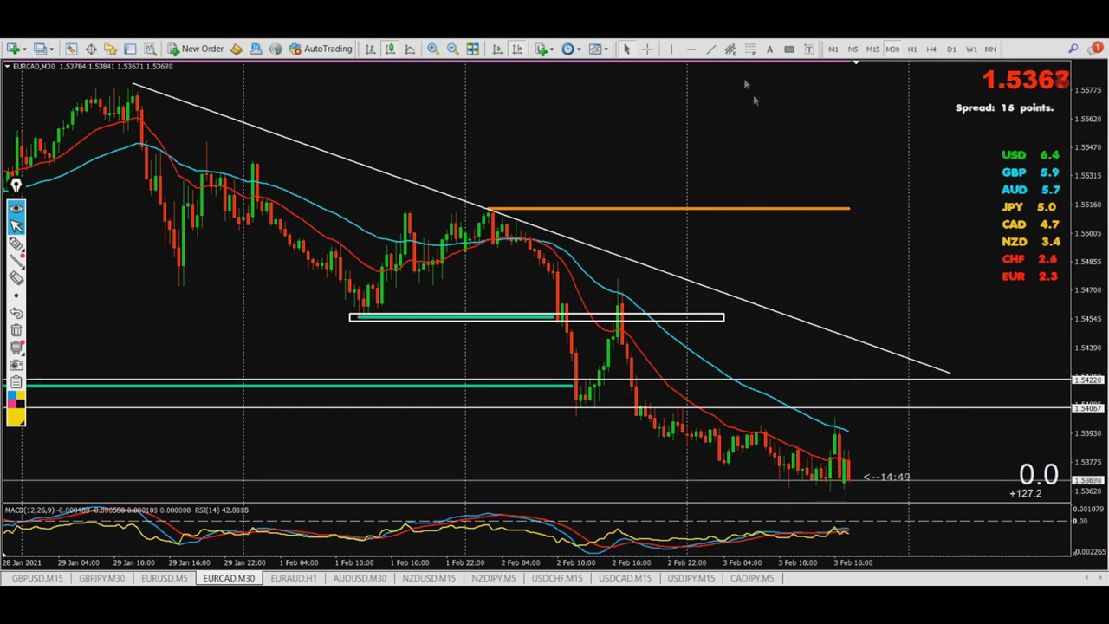
click(788, 49)
drag(594, 296, 641, 332)
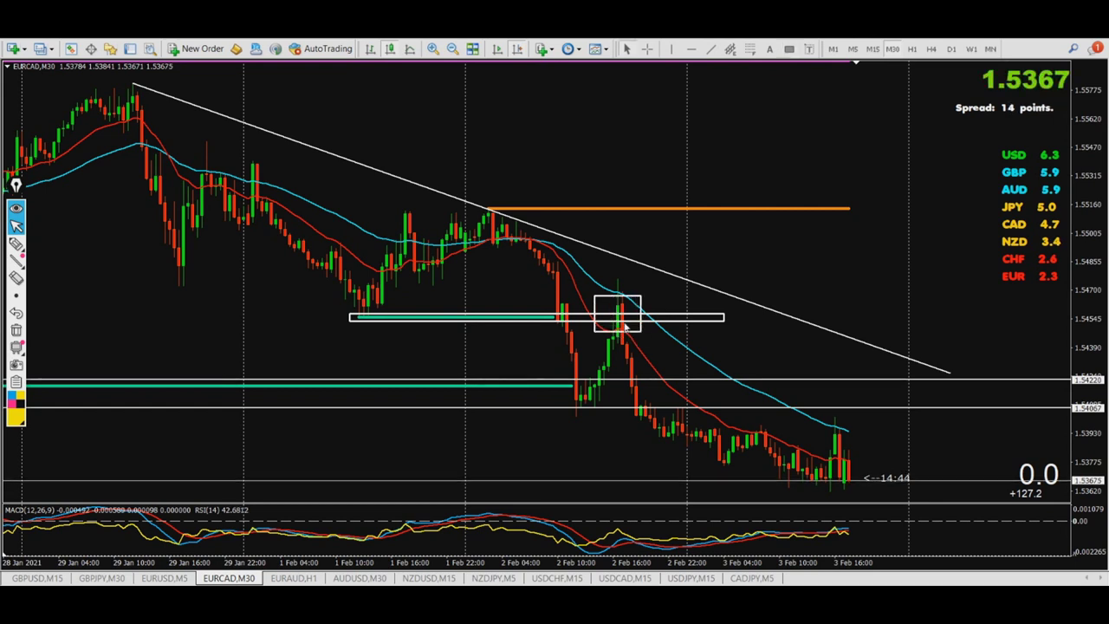
- Trace the M30 drop, the rebound to the boxed entry and the following fall in yellow, and clear the ink
click(16, 243)
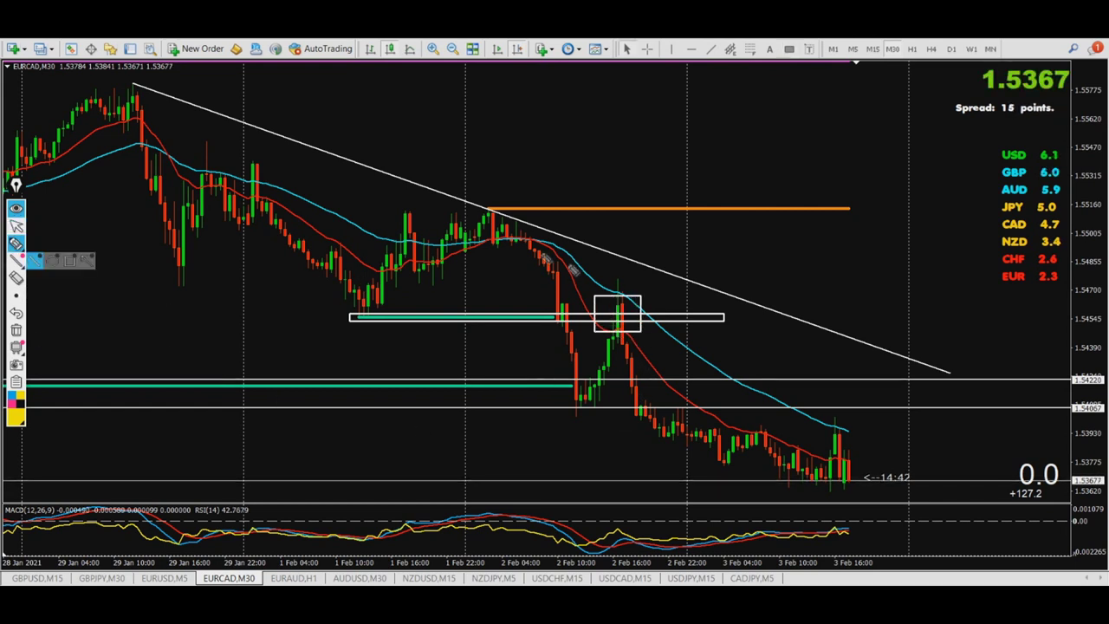
mouse_move(488, 218)
mouse_down()
mouse_move(568, 403)
mouse_move(626, 323)
mouse_move(630, 347)
mouse_move(690, 413)
mouse_move(676, 399)
mouse_up()
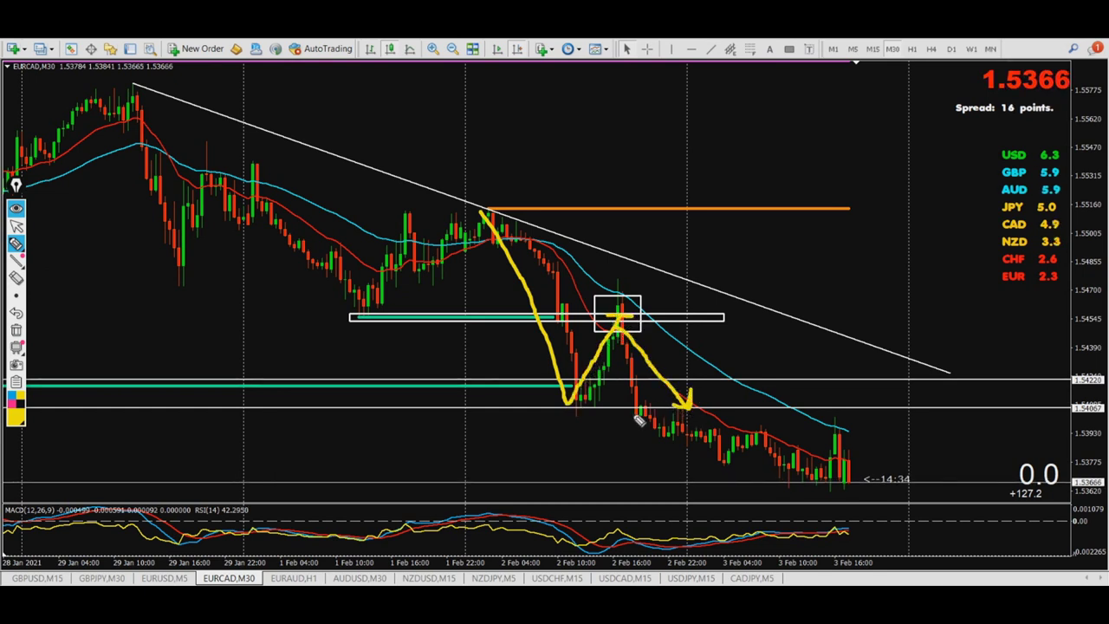
click(16, 225)
click(15, 331)
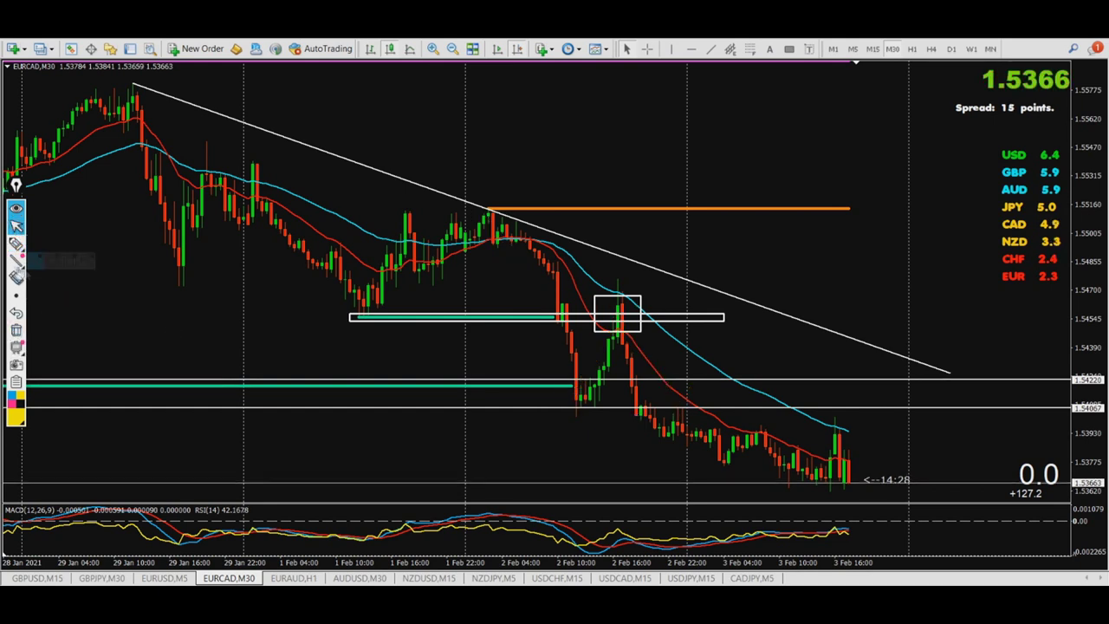
click(16, 244)
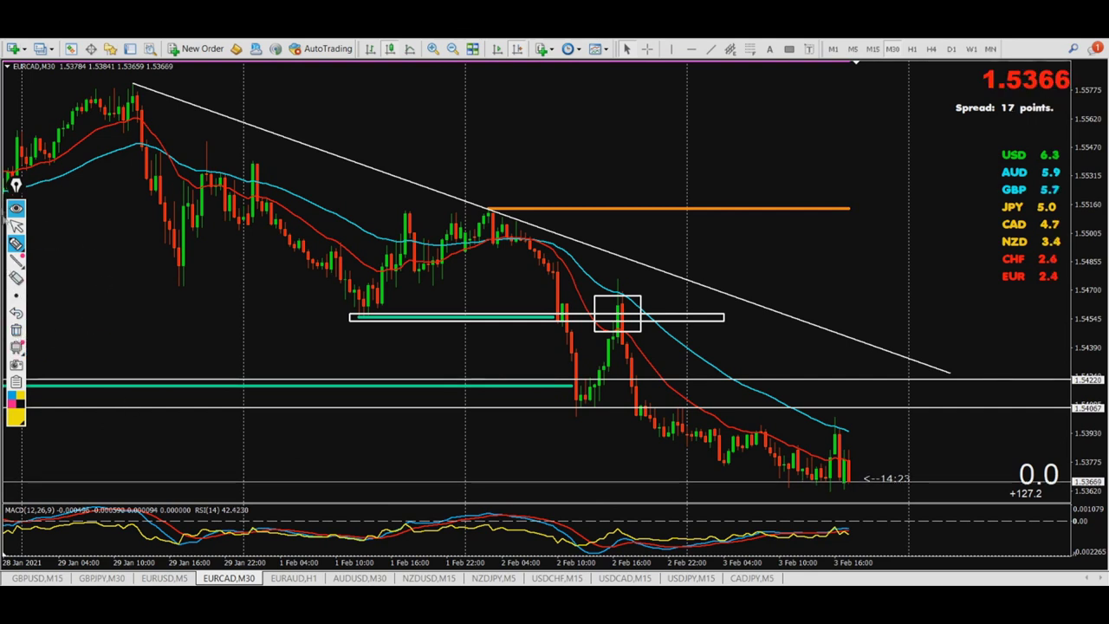
click(16, 225)
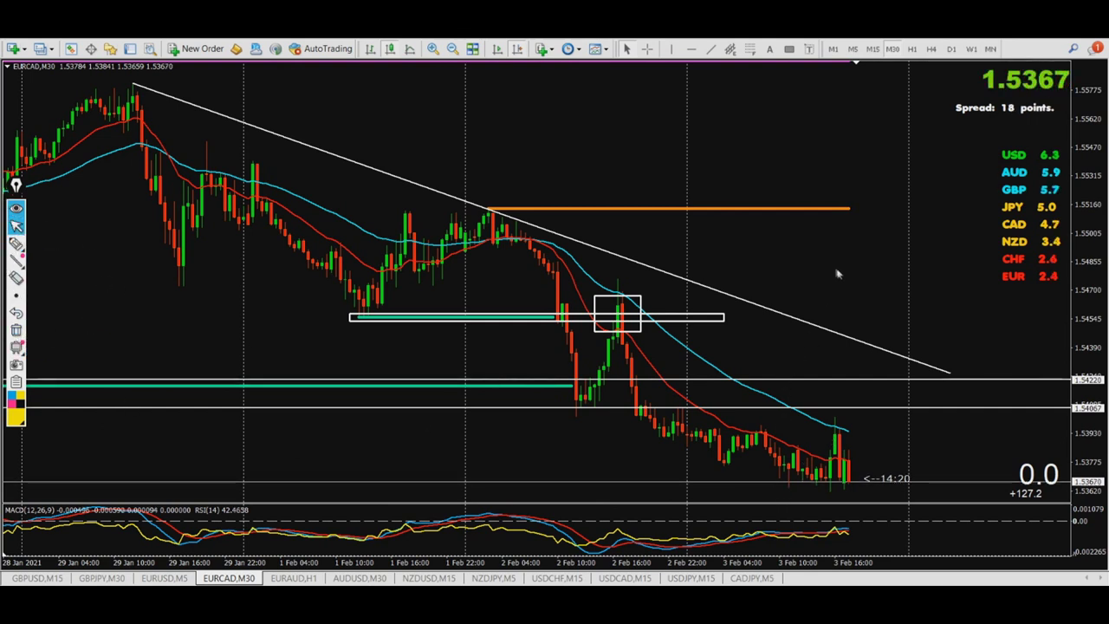
- Mark the EURCAD M30 divergence with a falling trendline under the latest price lows and a rising one under the MACD lows
click(452, 49)
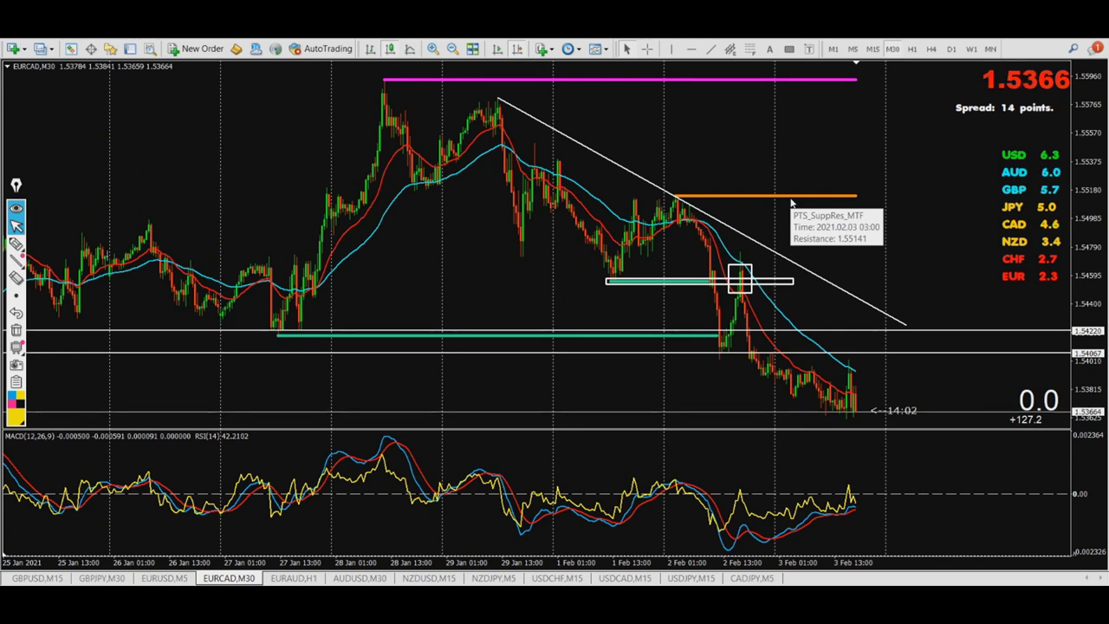
click(711, 49)
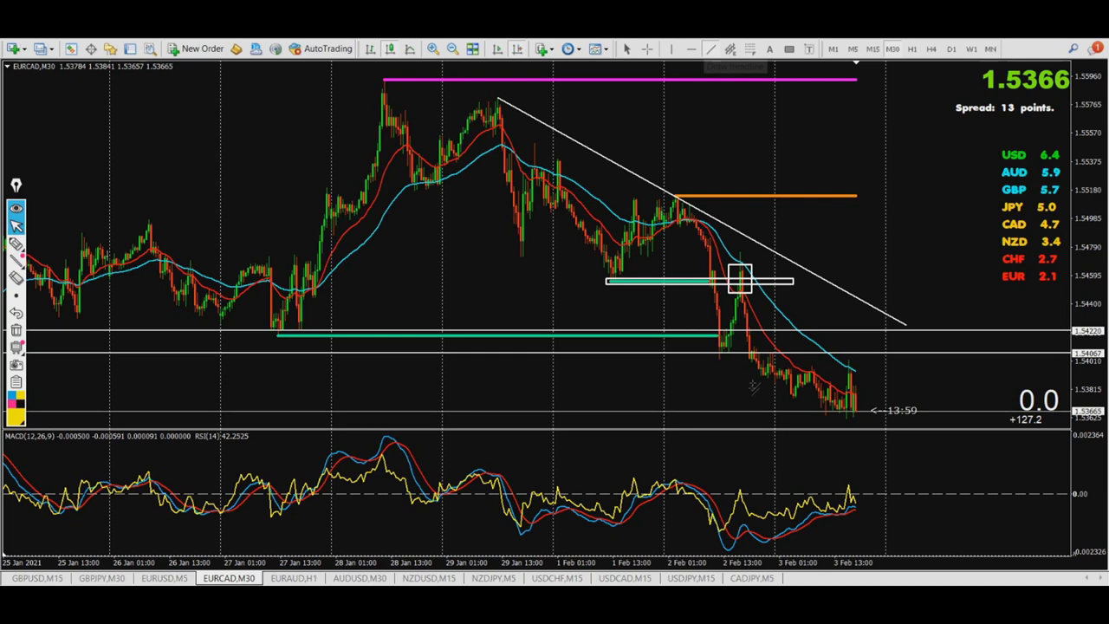
drag(721, 350, 854, 423)
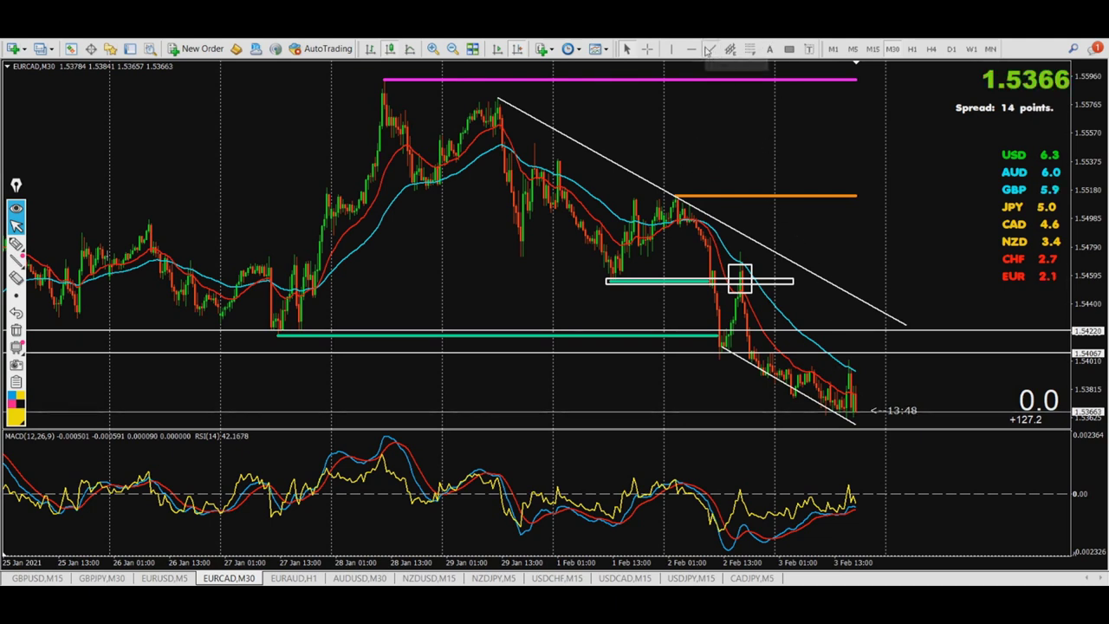
drag(730, 550, 873, 516)
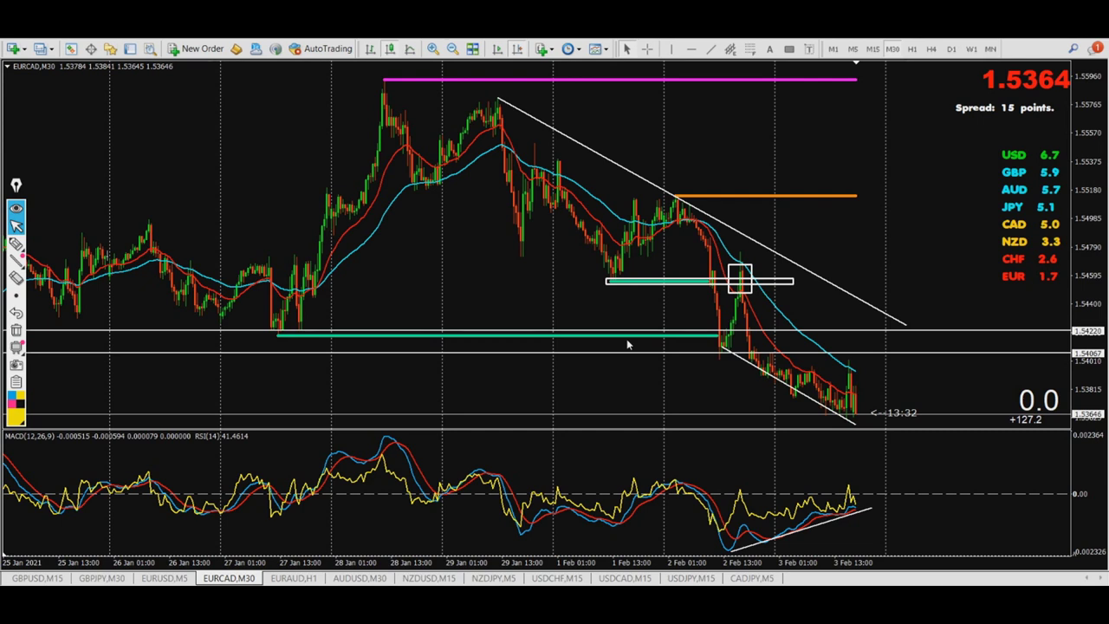
- Draw a yellow arrow curving up from the latest EURCAD low to show a possible reversal, and remove it
mouse_move(17, 245)
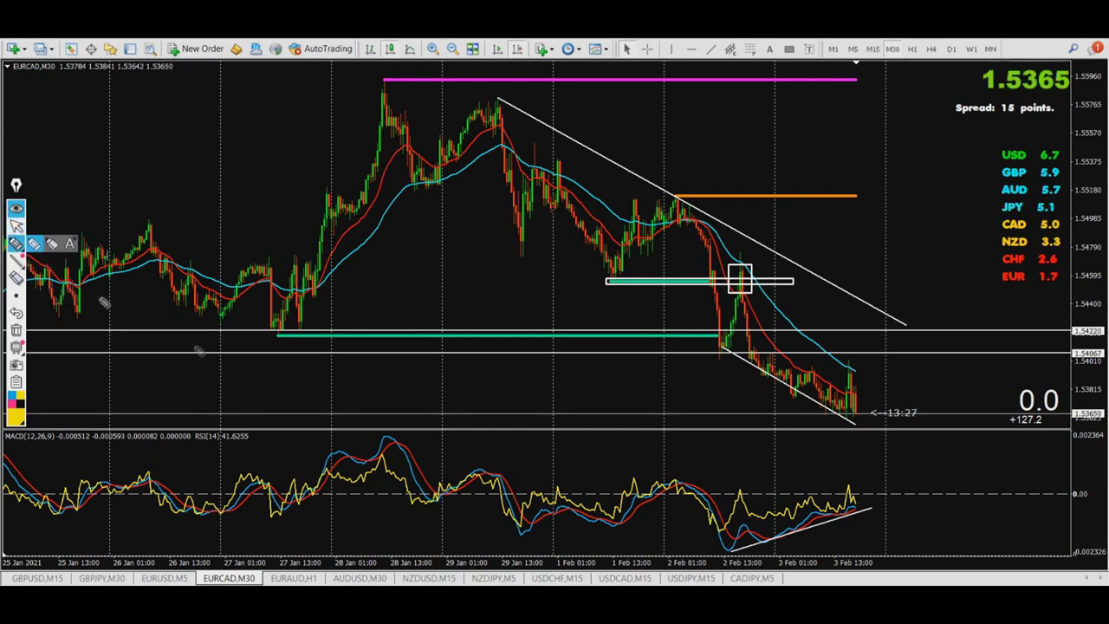
mouse_move(836, 418)
mouse_down()
mouse_move(870, 412)
mouse_move(962, 325)
mouse_move(957, 314)
mouse_up()
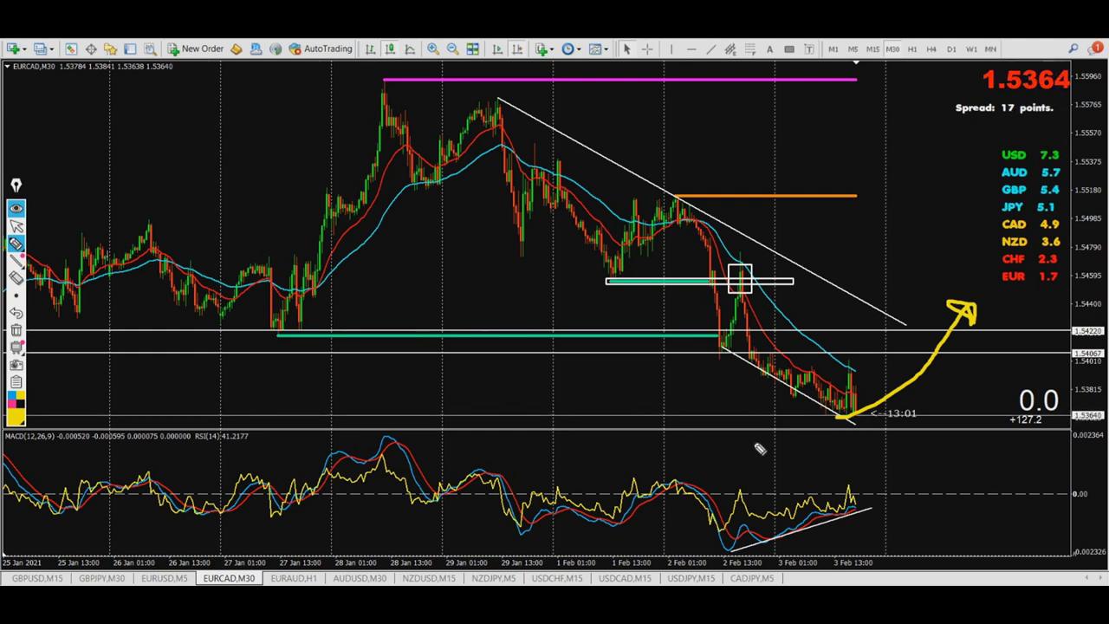
click(15, 244)
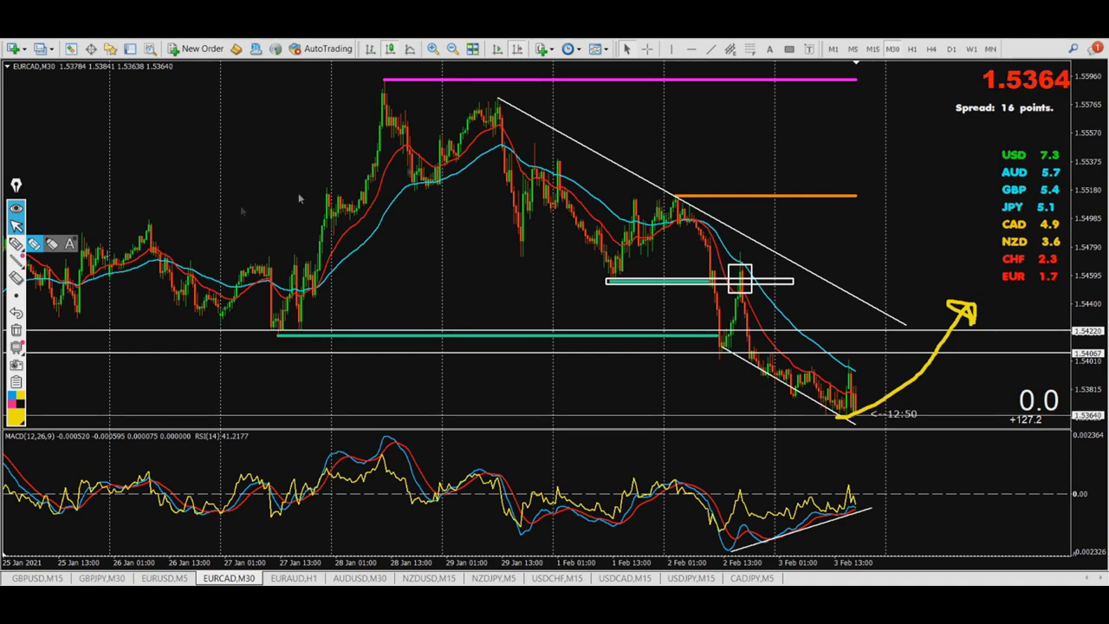
key(ctrl+z)
- Apply the Trend Finder Pro 2021 template to the EURCAD M30 chart
right_click(191, 92)
mouse_move(260, 228)
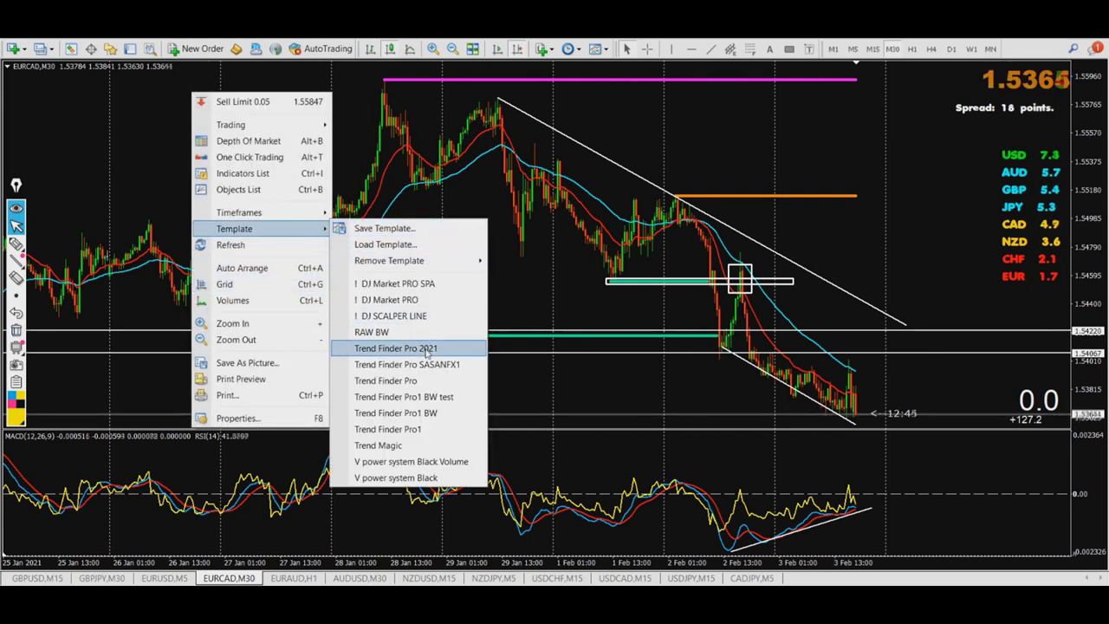
click(426, 348)
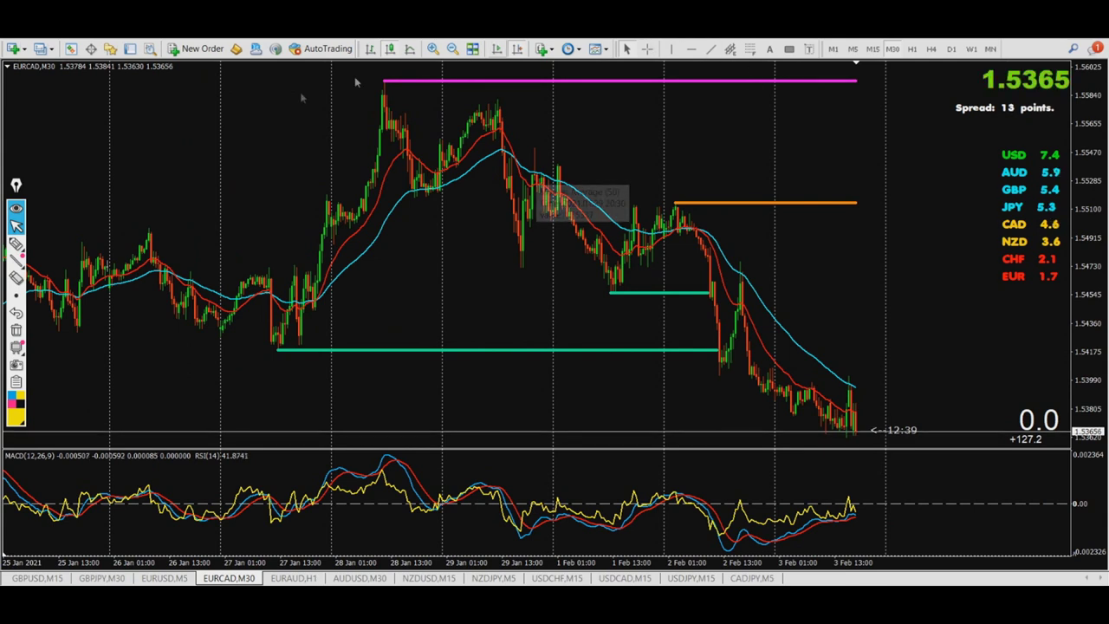
- Apply the Trend Finder Pro SASANFX1 template to the EURCAD M30 chart
right_click(279, 119)
mouse_move(330, 260)
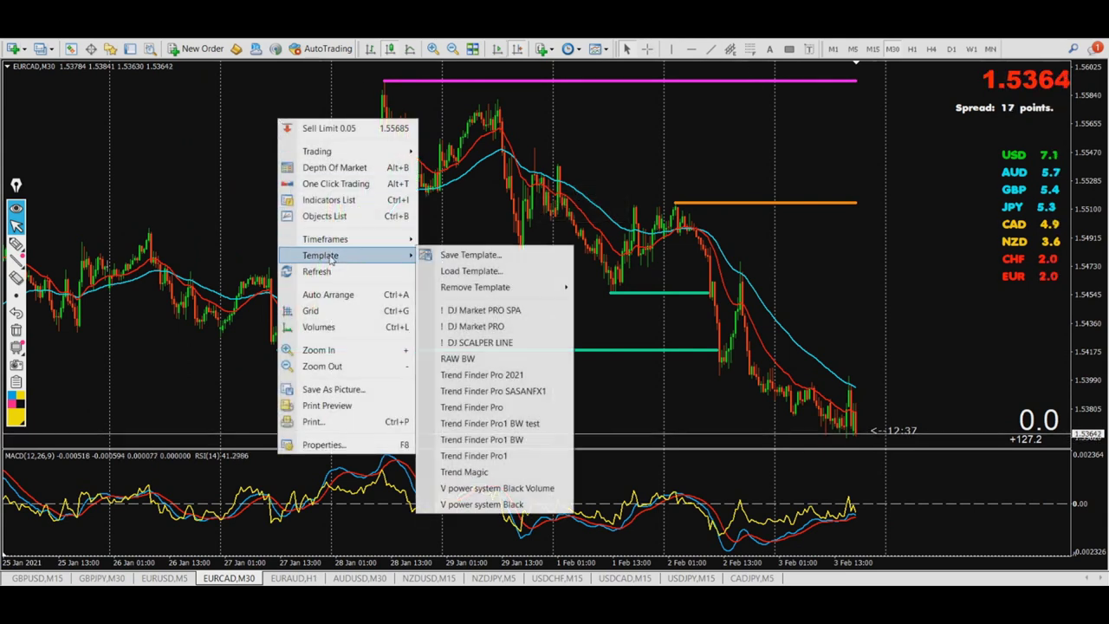
click(518, 392)
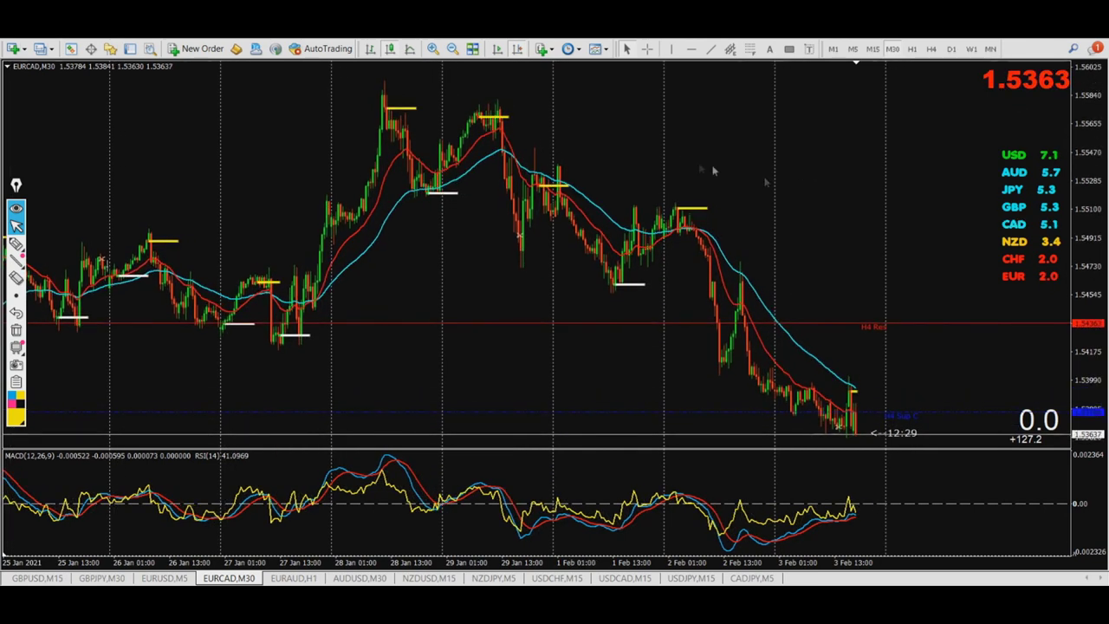
- Place a horizontal line at 1.55809 near the late-January high on H4, and draw a falling M30 trendline from the 29 January peak along the 2 February high
click(932, 49)
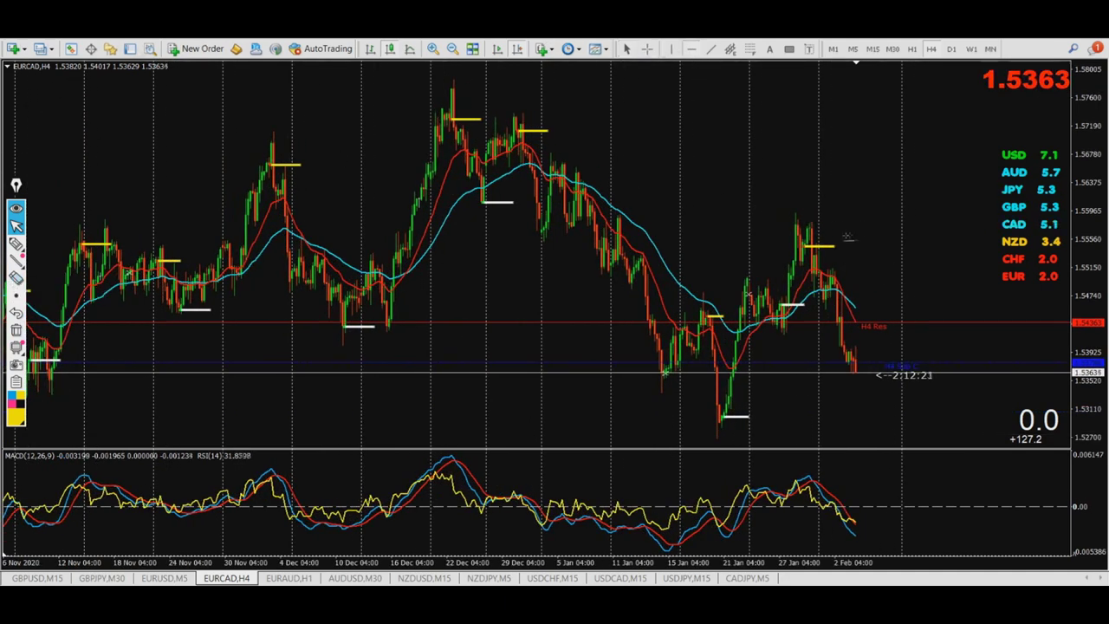
click(815, 222)
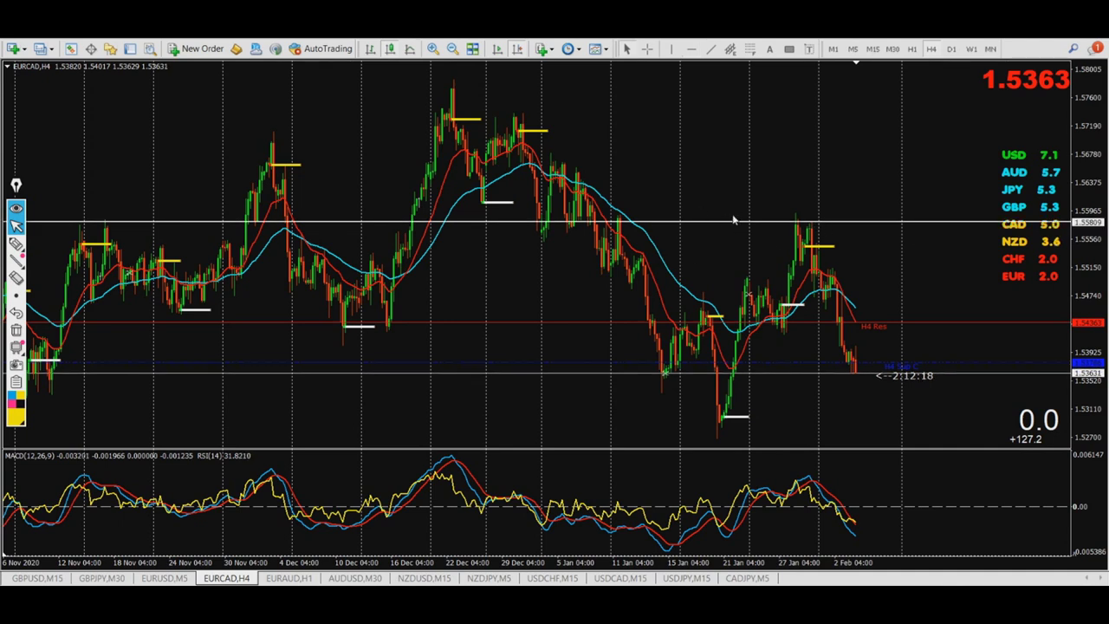
click(893, 49)
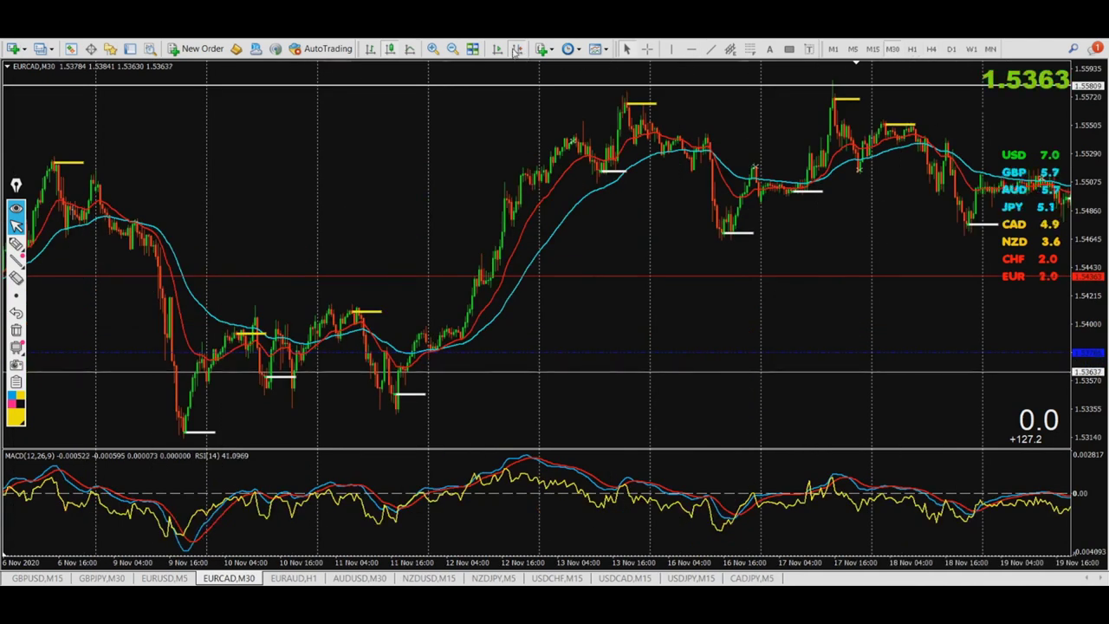
click(516, 49)
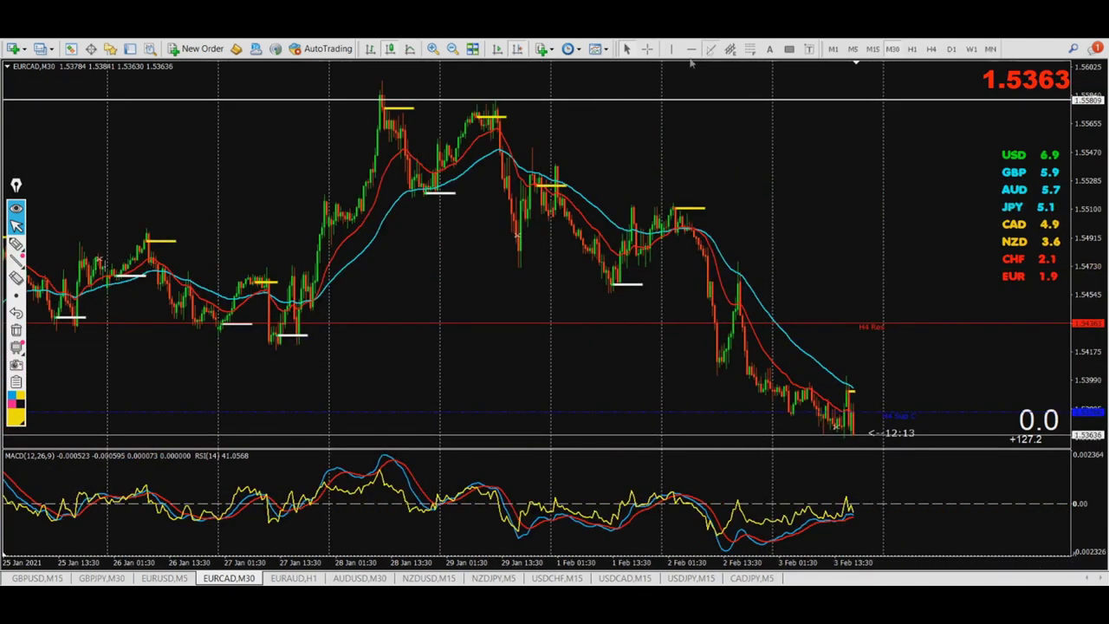
mouse_move(494, 101)
mouse_down()
mouse_move(979, 367)
mouse_move(993, 387)
mouse_up()
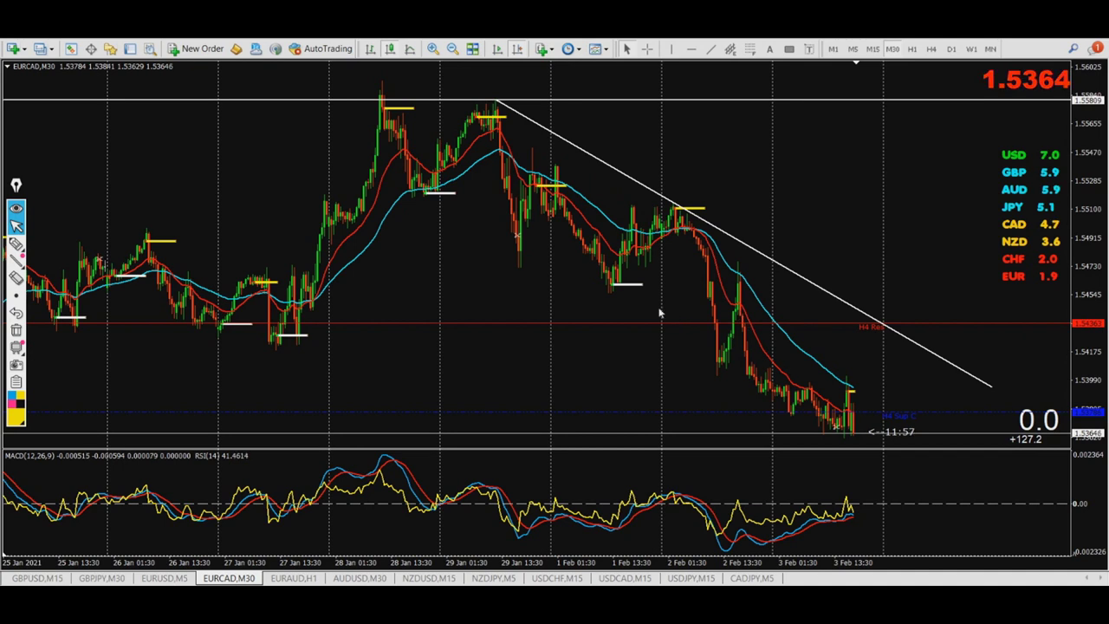
- Add a Fibonacci retracement from the 29 January high to that day's low, and box the rebound around the 61.8% level
click(748, 51)
drag(495, 101, 482, 272)
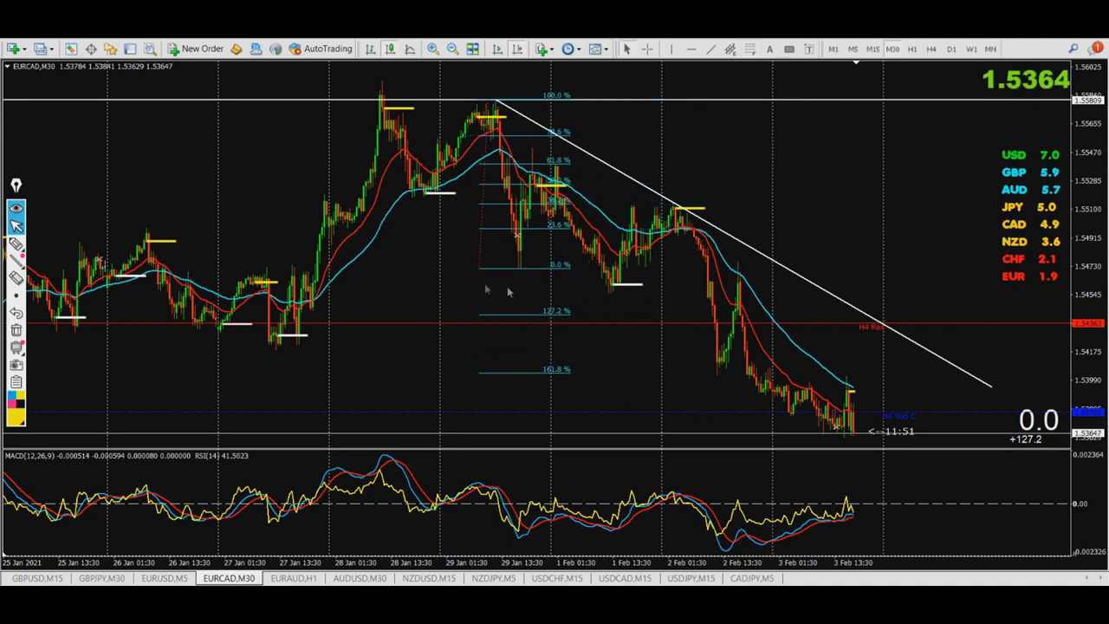
click(789, 50)
drag(520, 148, 573, 182)
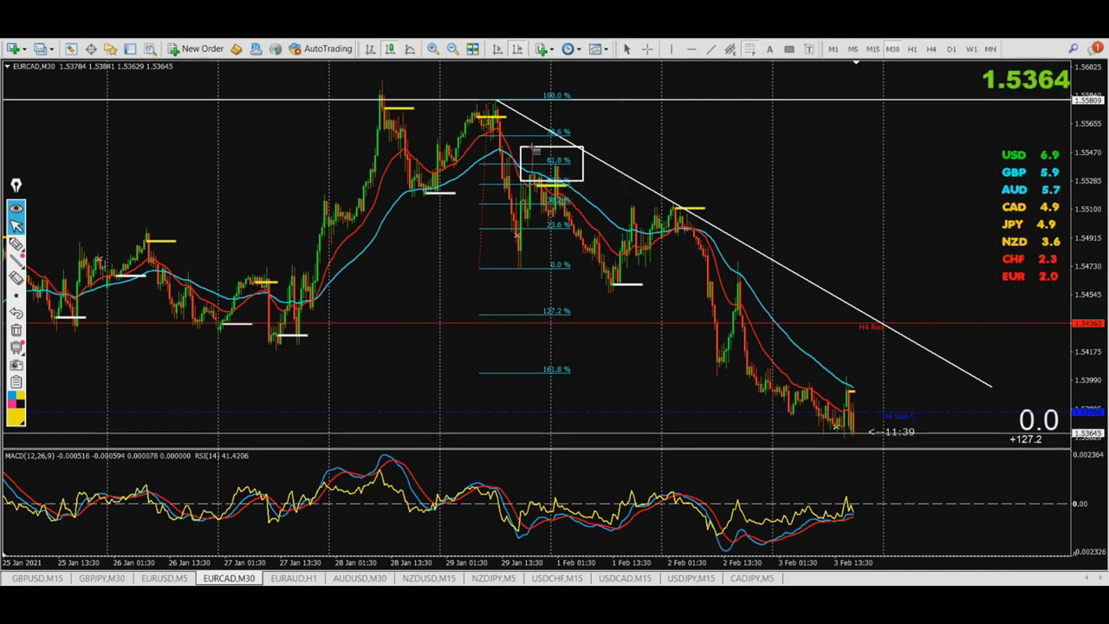
- Add Fibonacci retracements to the next two falls, ending at the 1 and 2 February lows, and box each one's 61.8–78.6% zone
drag(535, 143, 560, 294)
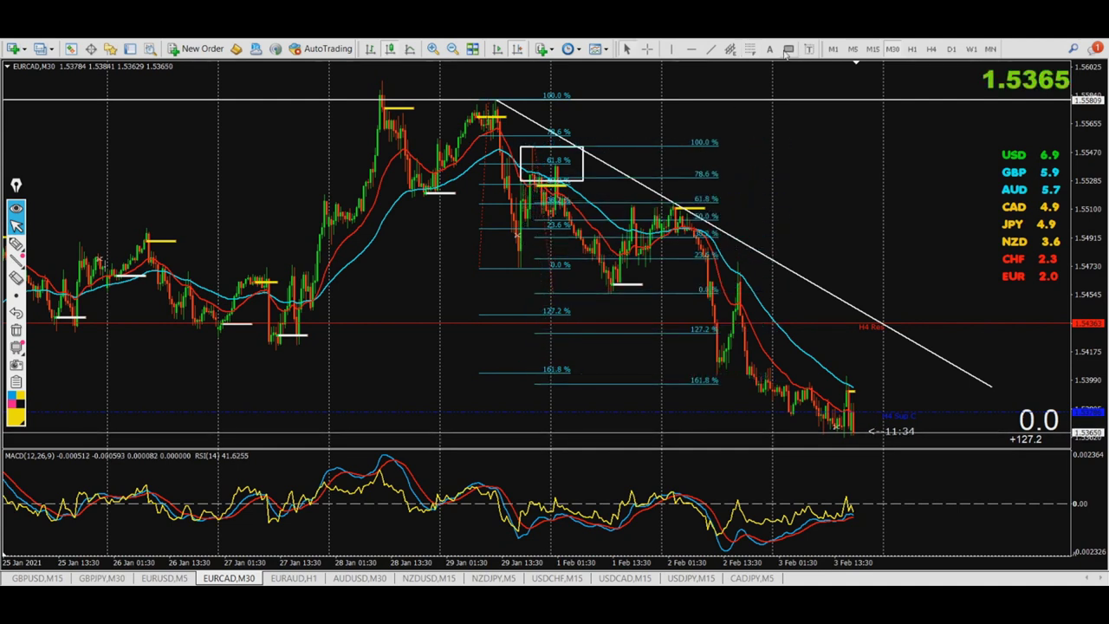
mouse_move(620, 169)
mouse_down()
mouse_move(680, 230)
mouse_move(731, 214)
mouse_up()
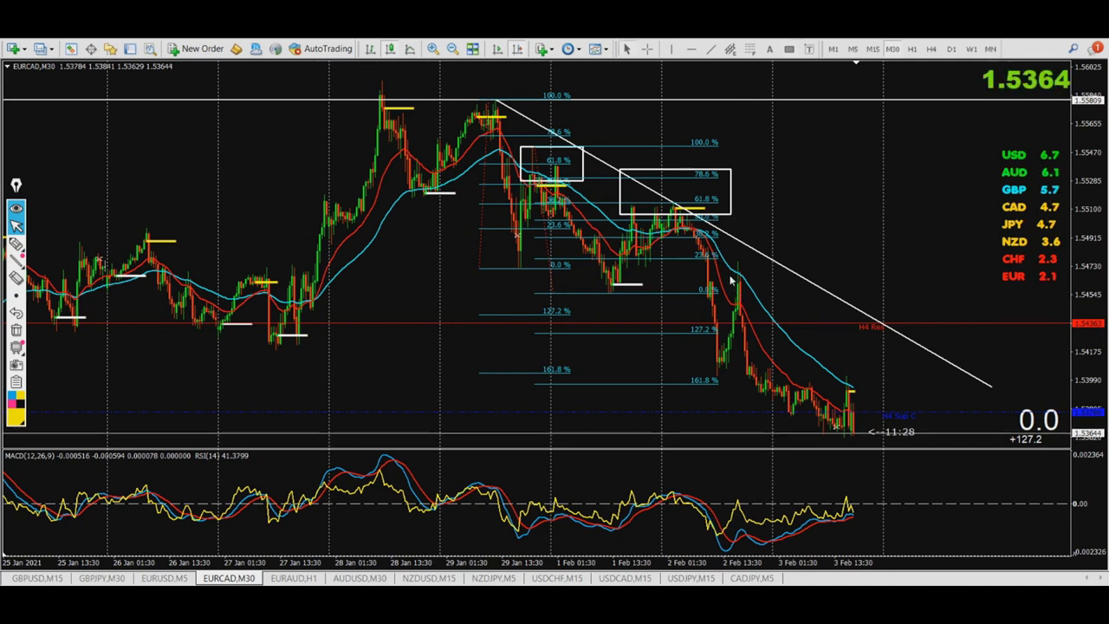
click(751, 49)
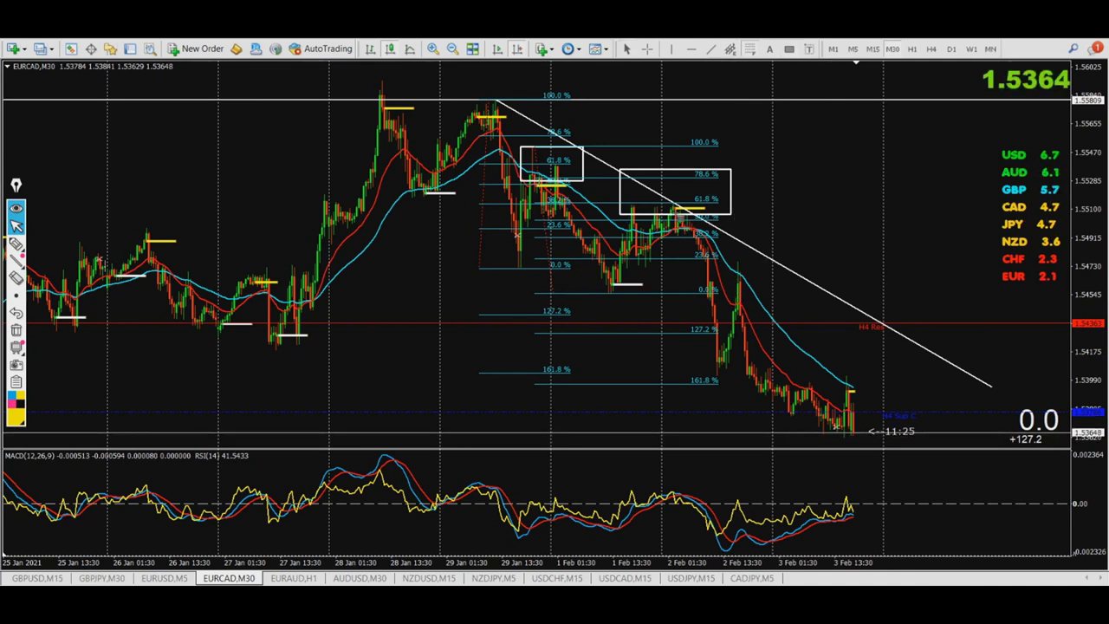
drag(674, 198, 694, 377)
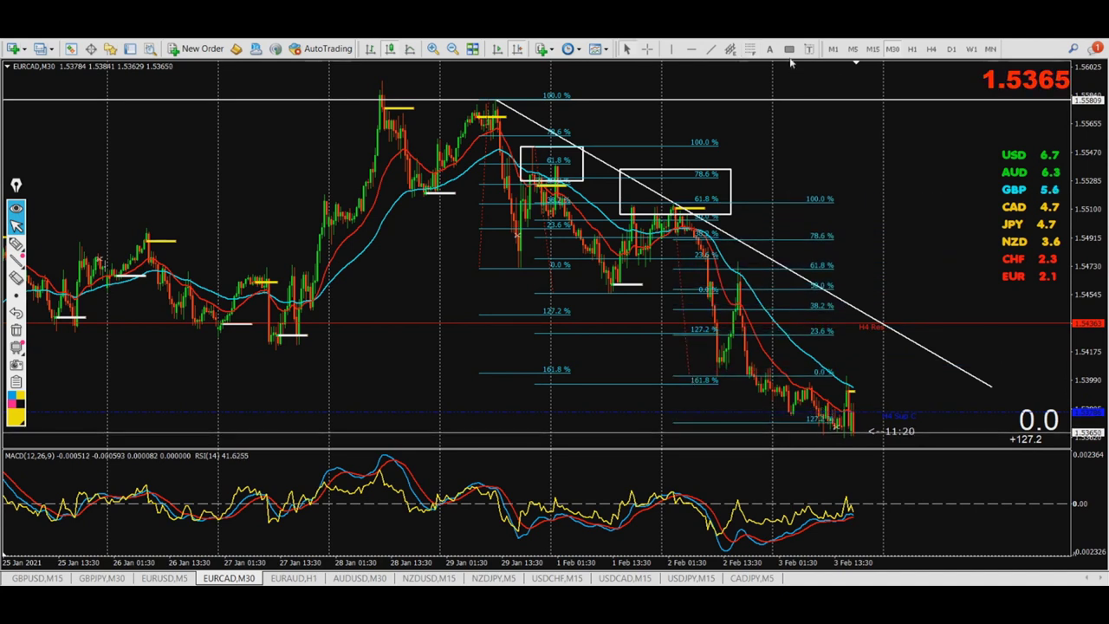
mouse_move(721, 227)
mouse_down()
mouse_move(790, 278)
mouse_move(854, 279)
mouse_up()
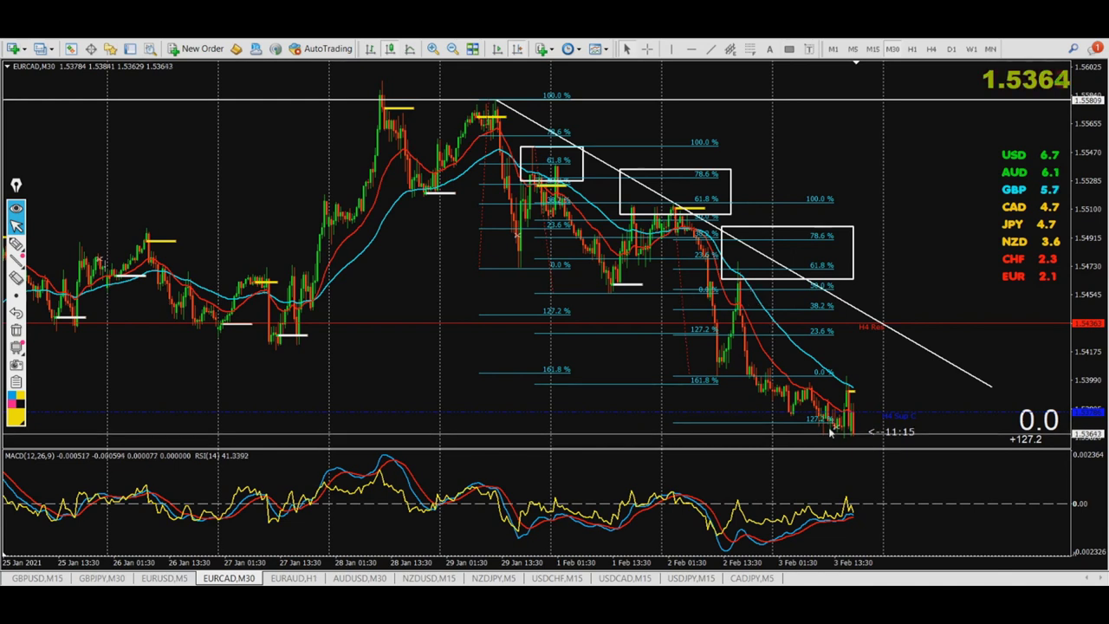